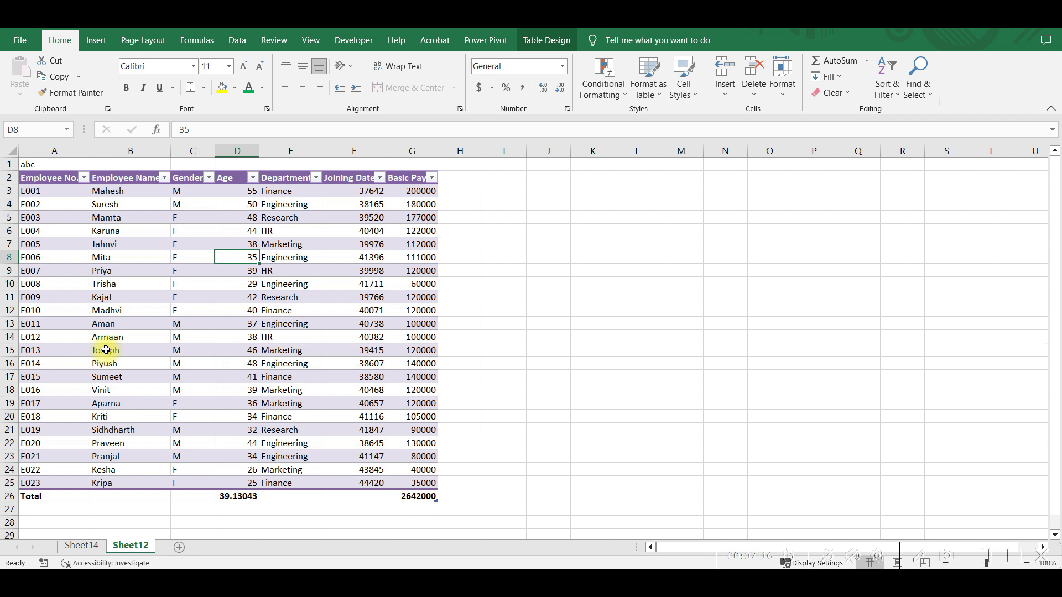
click(1010, 557)
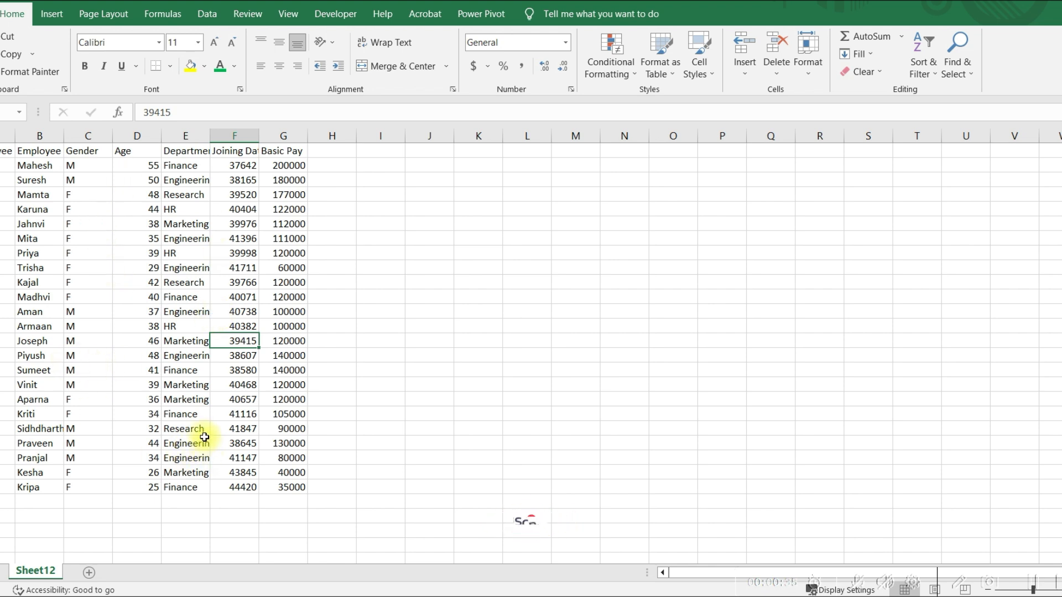
Step: Try formatting the employee data in A1:G24 as a purple medium-style table without the headers option, and undo it
click(56, 15)
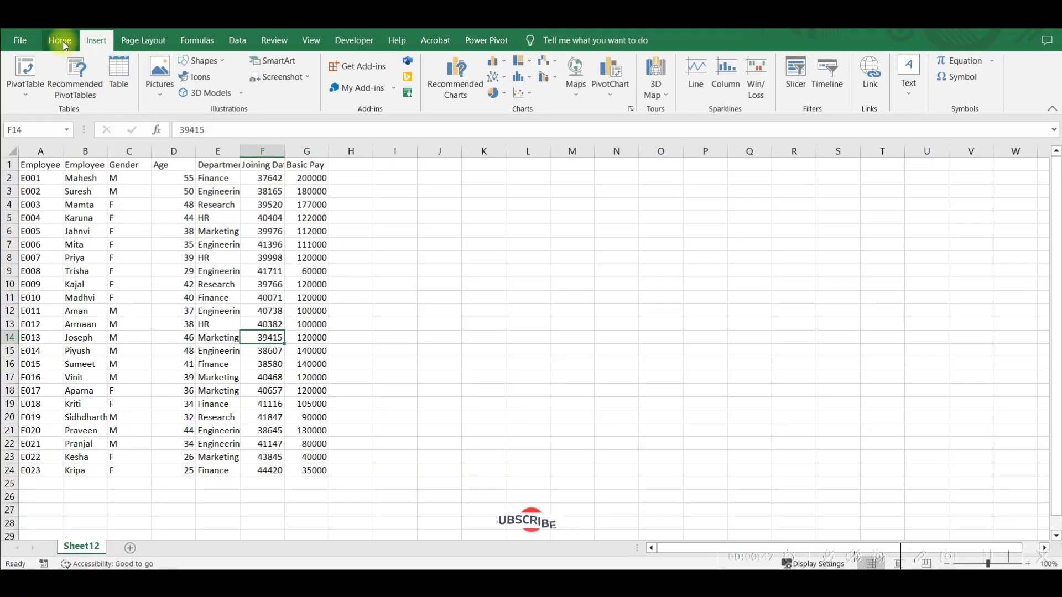
click(62, 41)
click(658, 80)
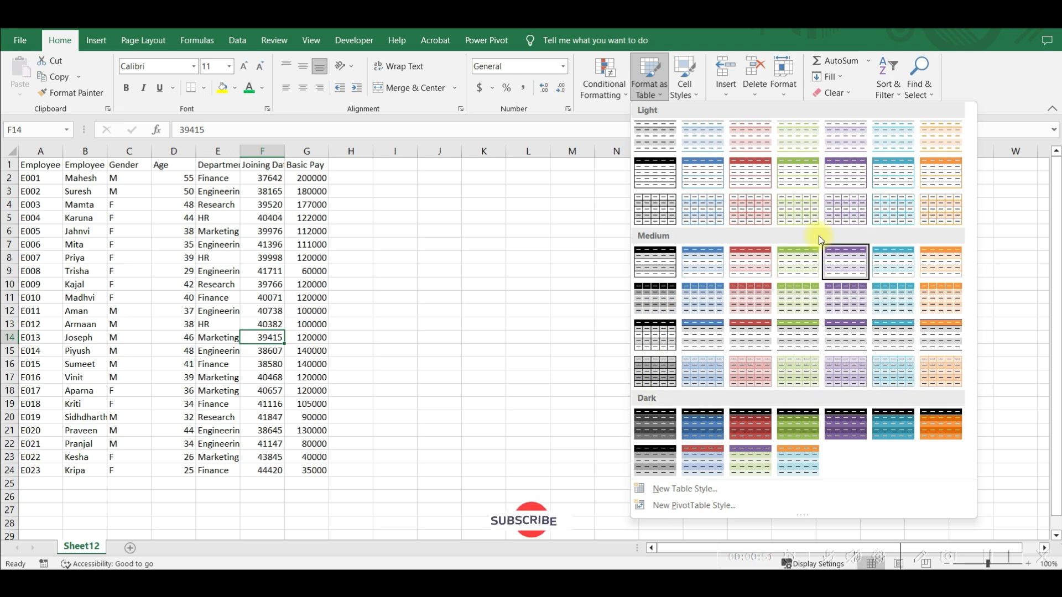
click(850, 257)
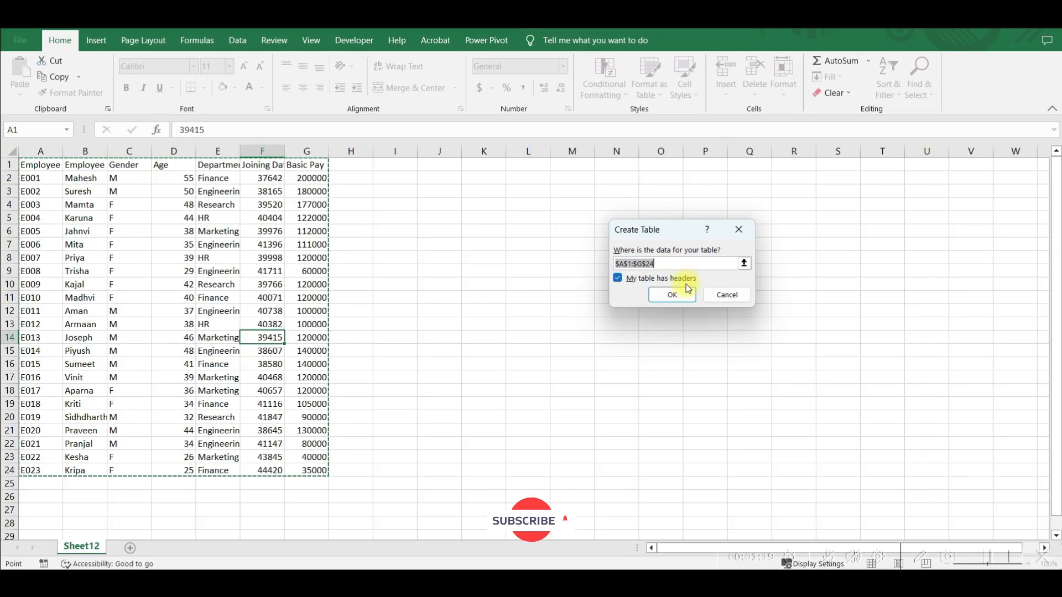
click(10, 164)
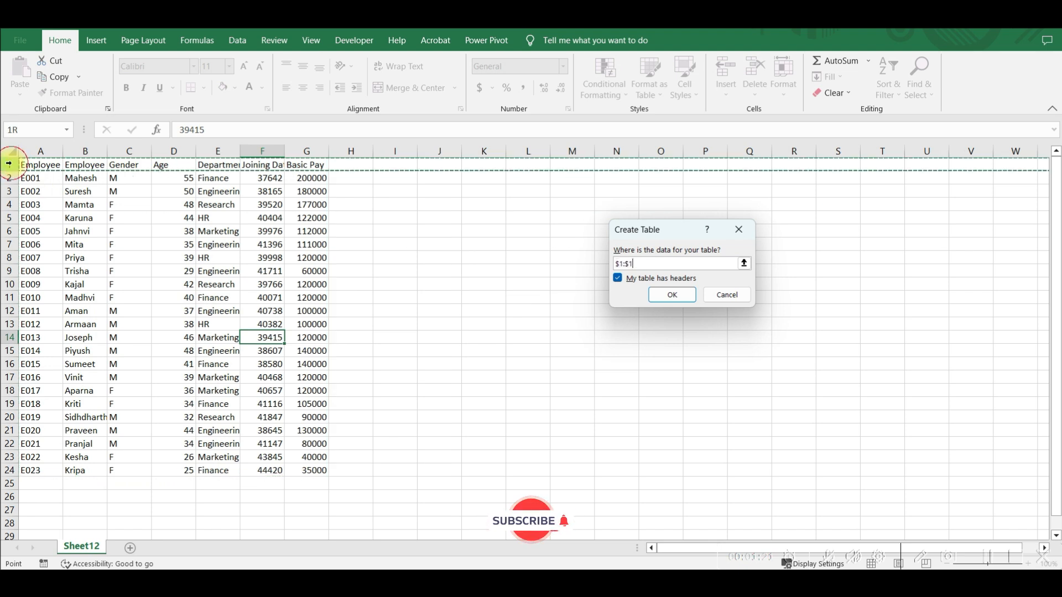
drag(38, 164, 301, 466)
click(620, 278)
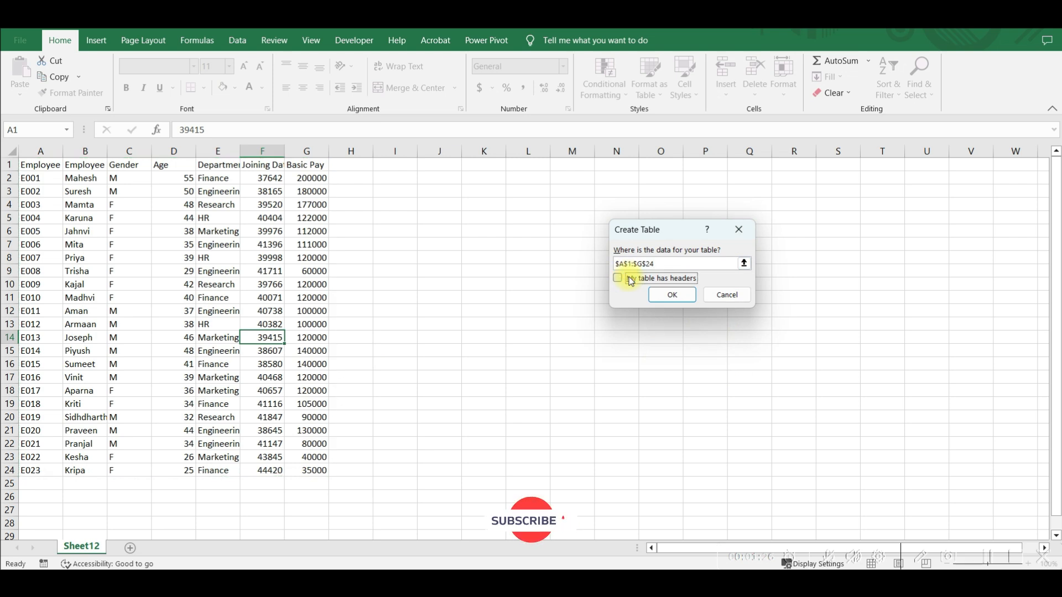
click(673, 295)
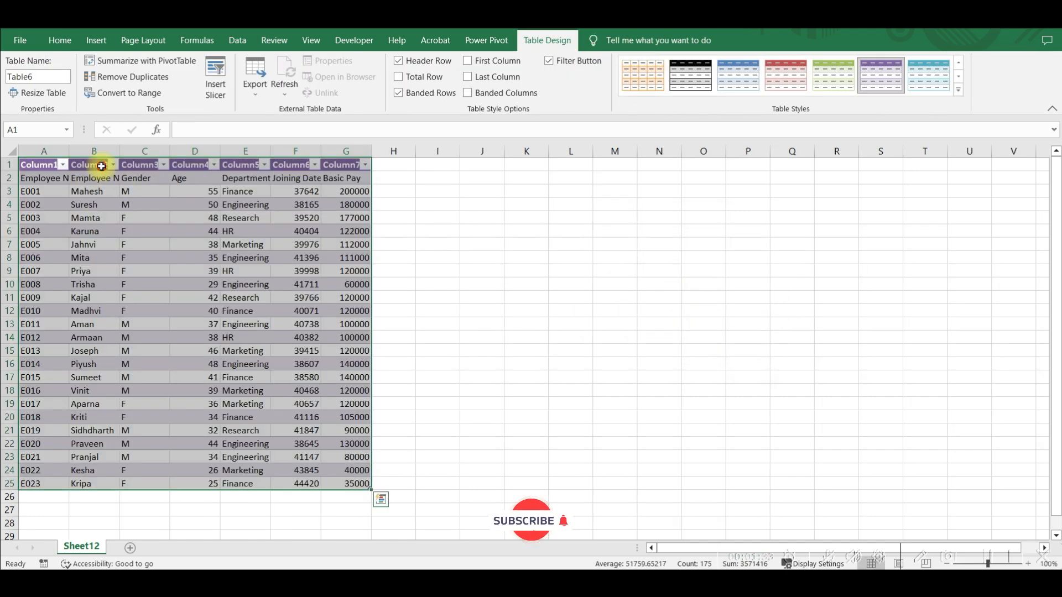
click(142, 176)
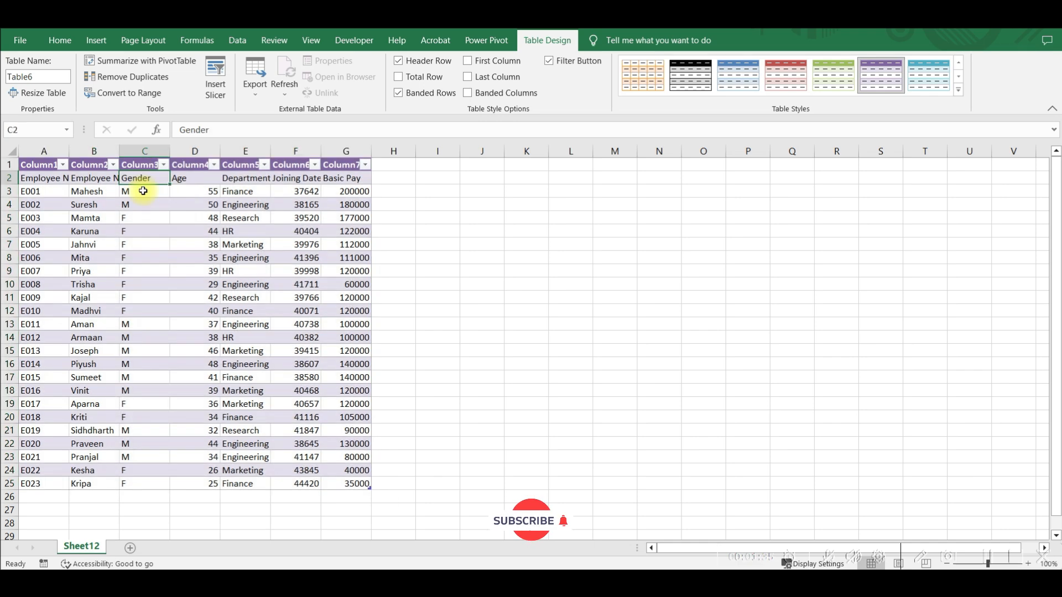
key(ctrl+z)
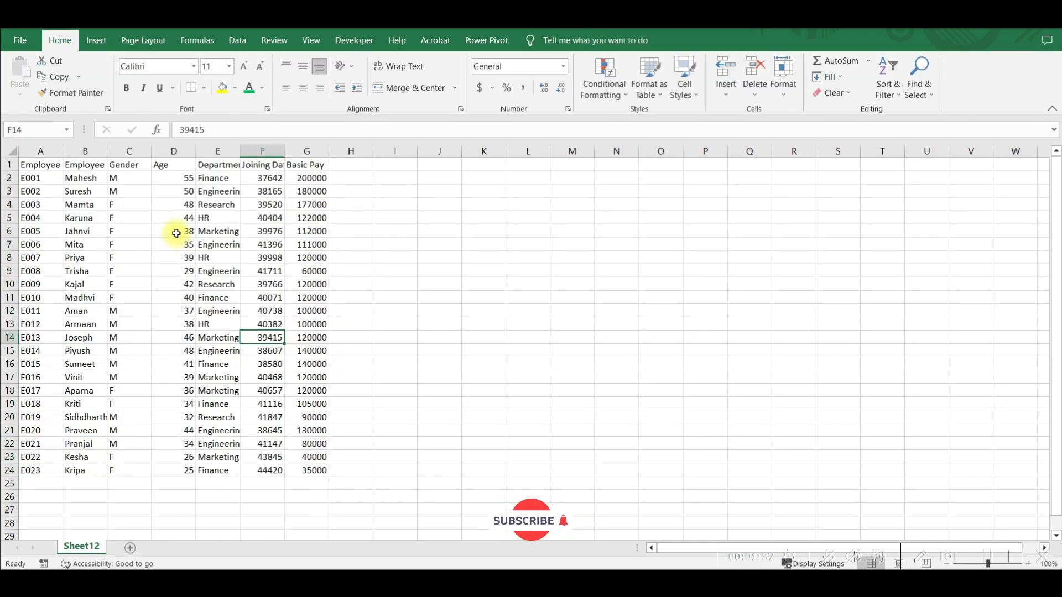
Step: Format the employee data as a purple medium-style table, using its first row as headers
click(175, 233)
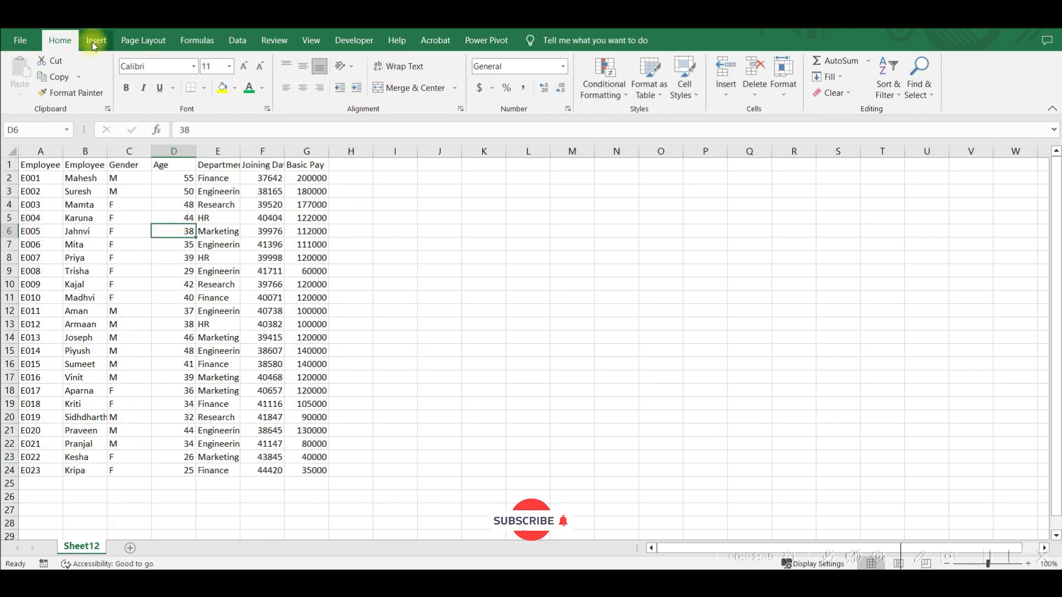
click(655, 74)
click(869, 283)
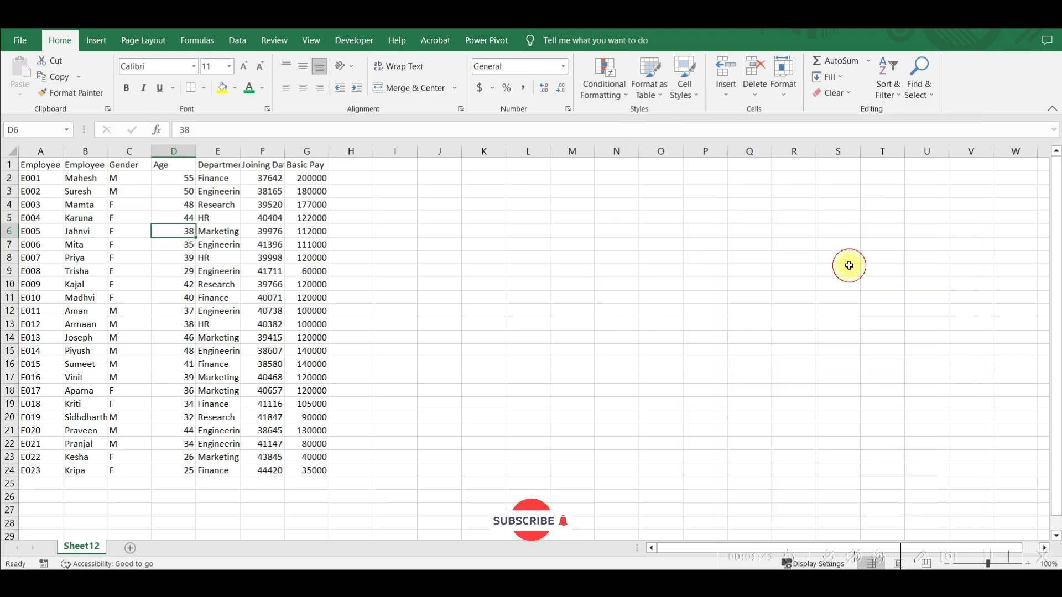
click(660, 302)
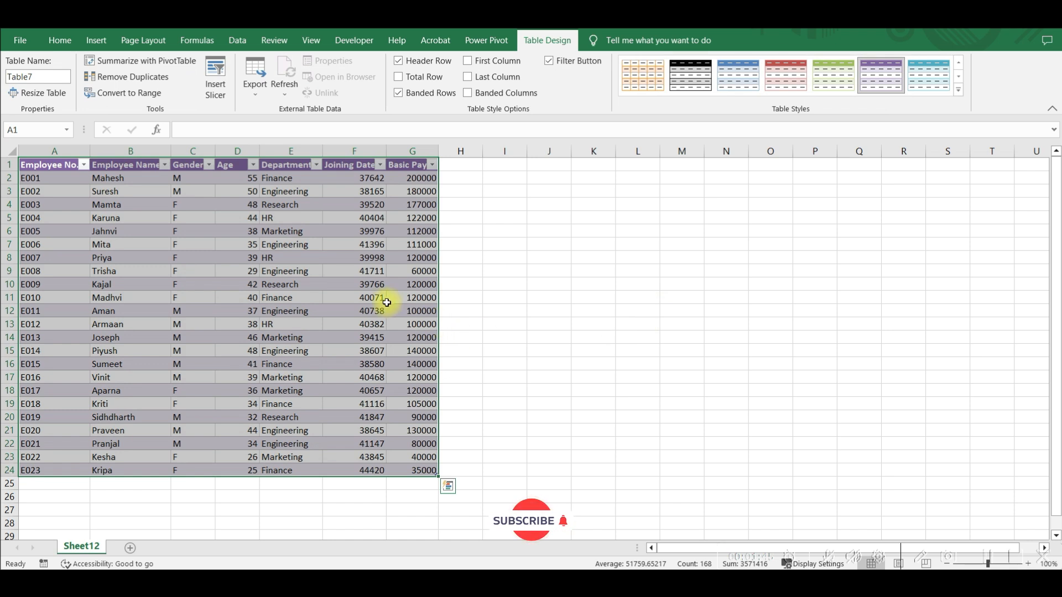
Step: Set the table's purple style as the default table style
click(340, 204)
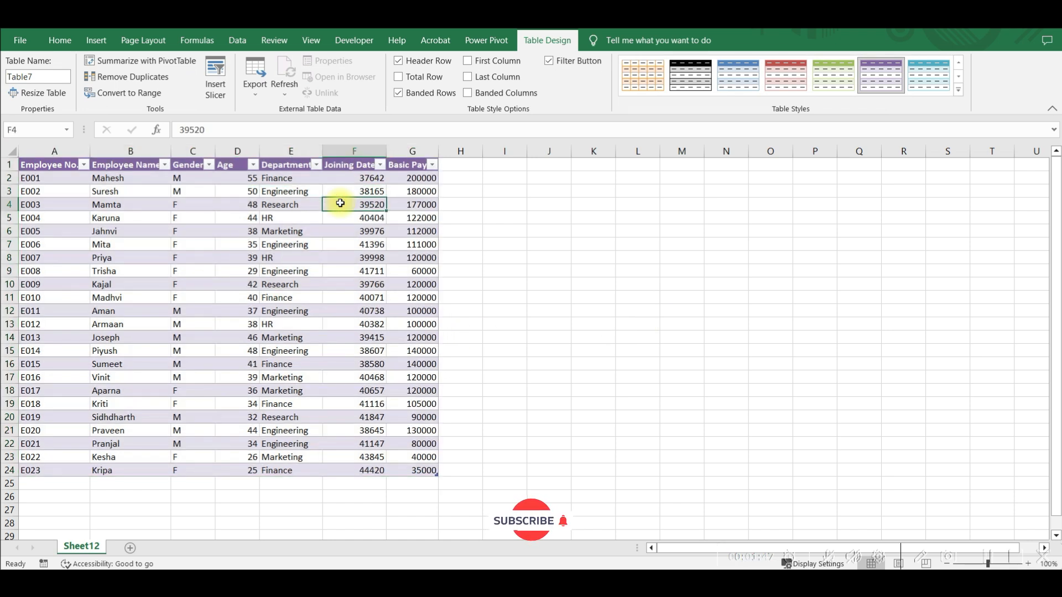
right_click(893, 77)
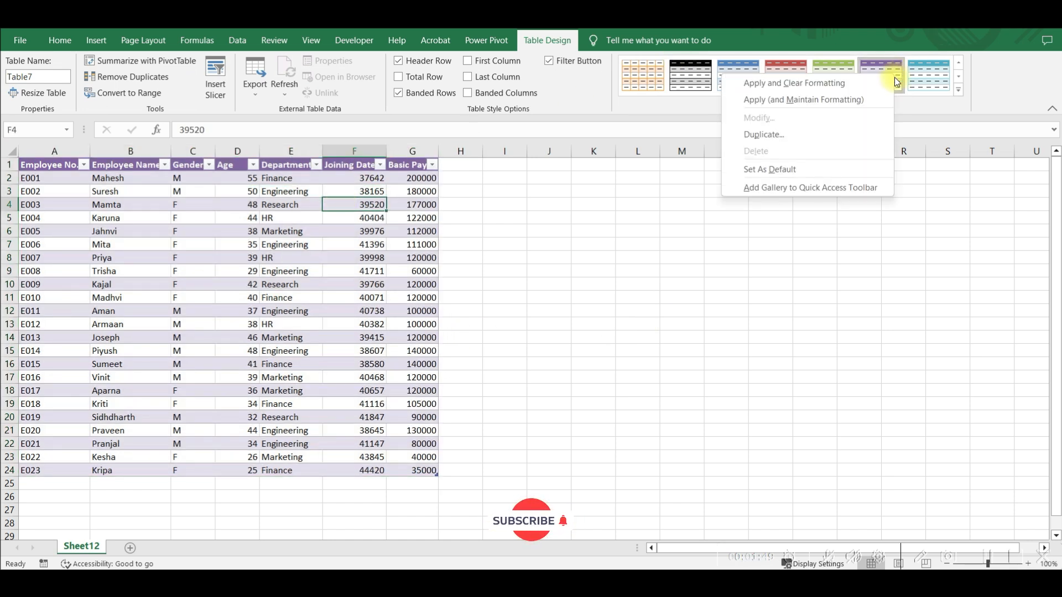
click(764, 173)
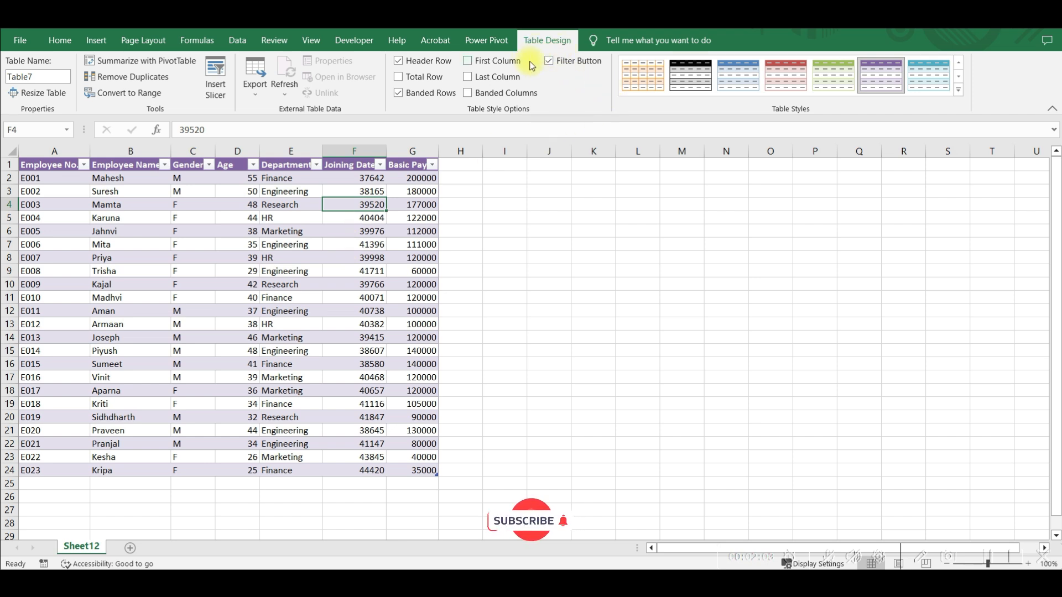
Step: Rename the table as Employee_info
click(30, 77)
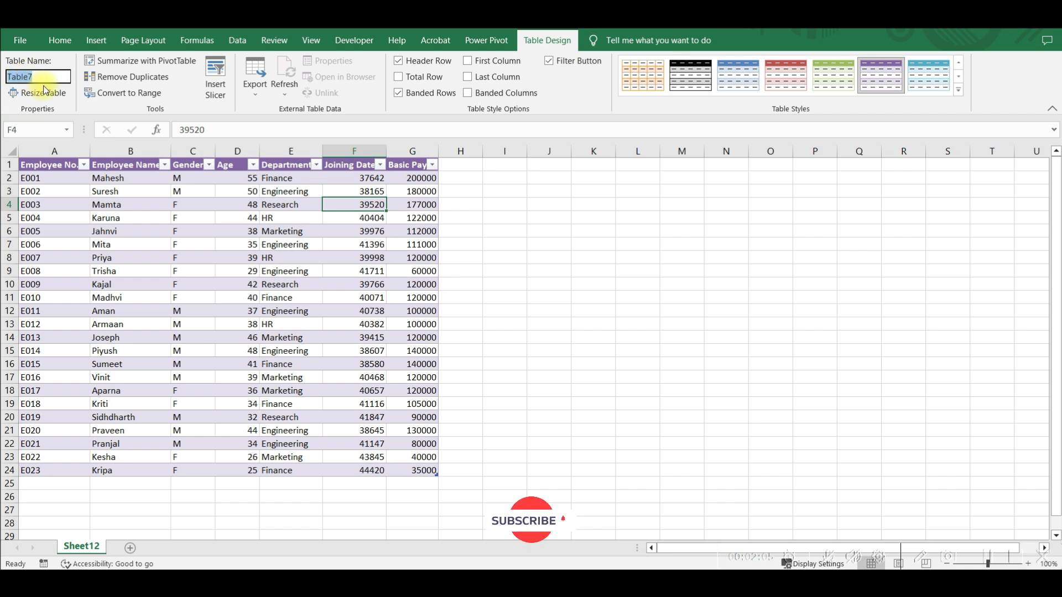
text(Employee_info)
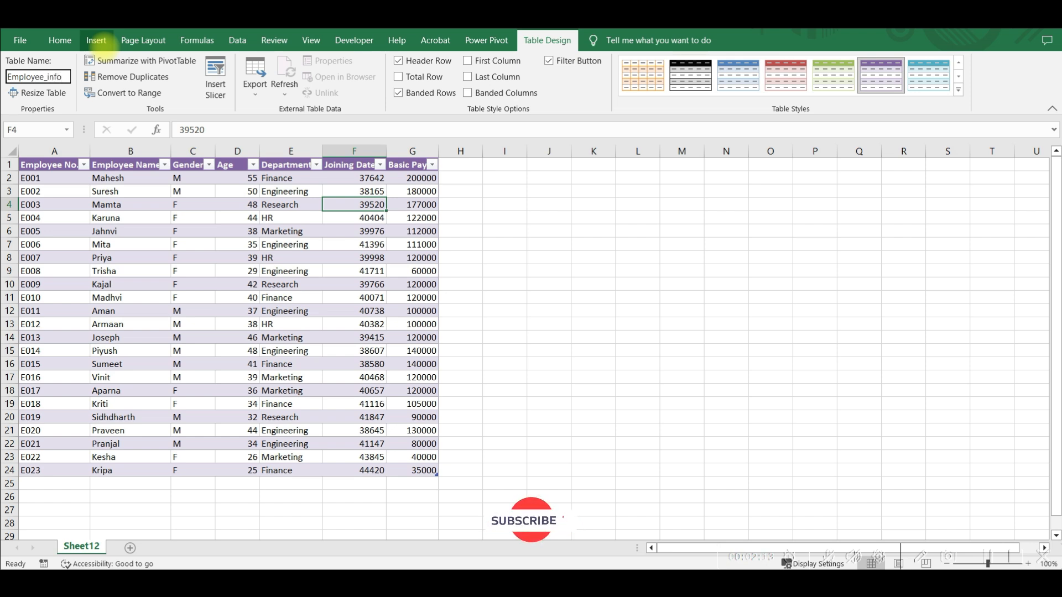
key(Return)
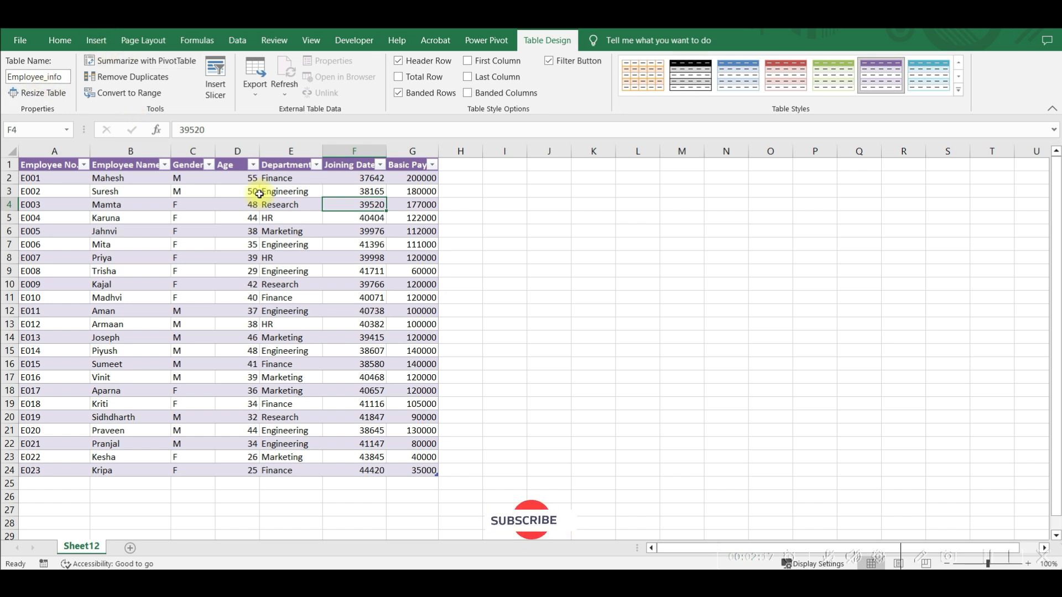
Step: View the employee table's data range in the Resize Table settings and cancel without resizing it
click(288, 299)
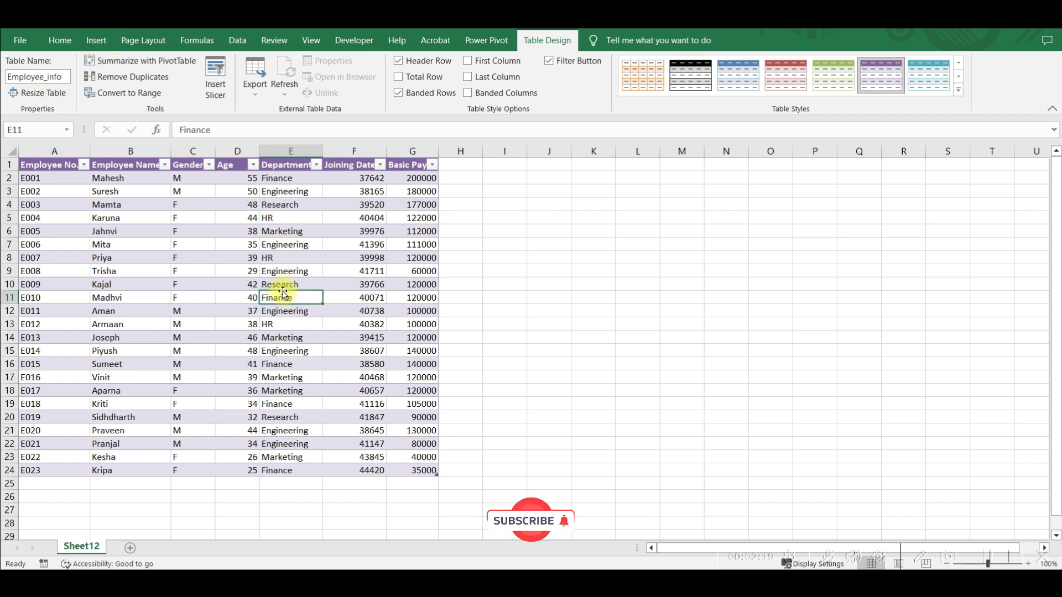
click(41, 94)
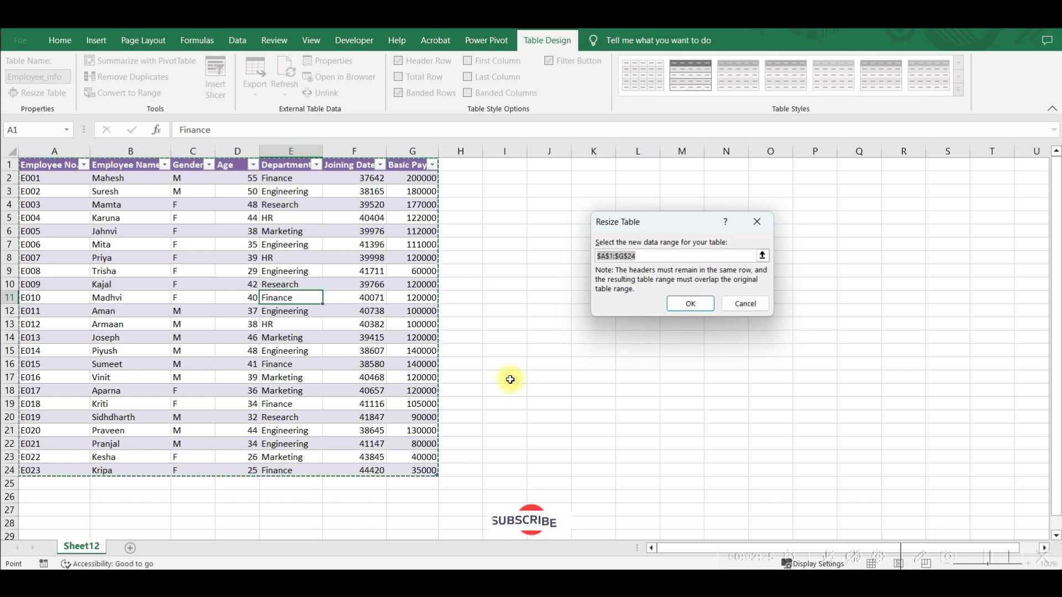
click(744, 304)
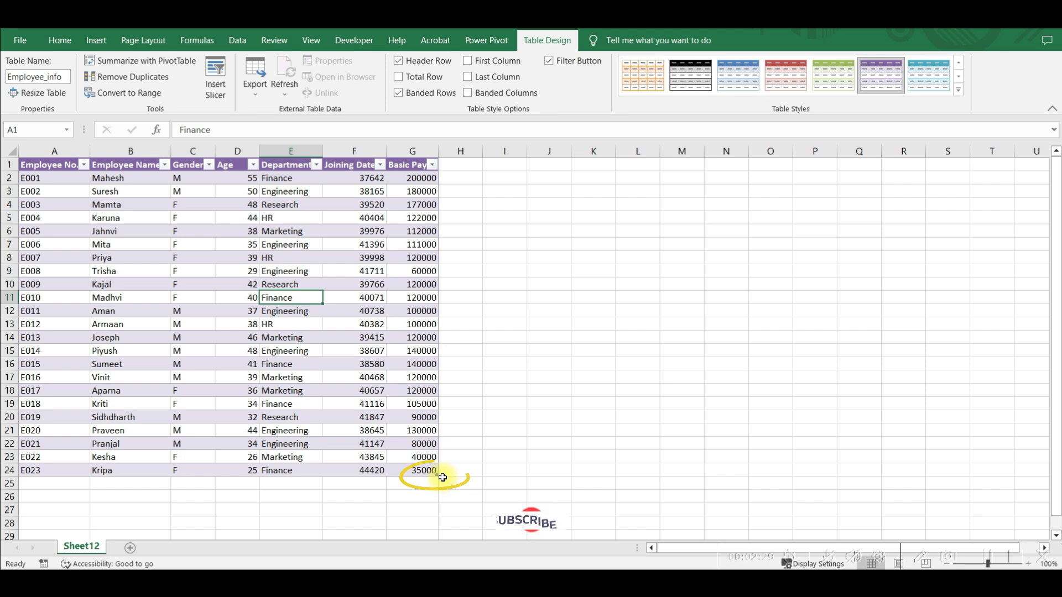
mouse_move(436, 475)
mouse_down()
mouse_move(479, 477)
mouse_move(441, 495)
mouse_move(441, 474)
mouse_up()
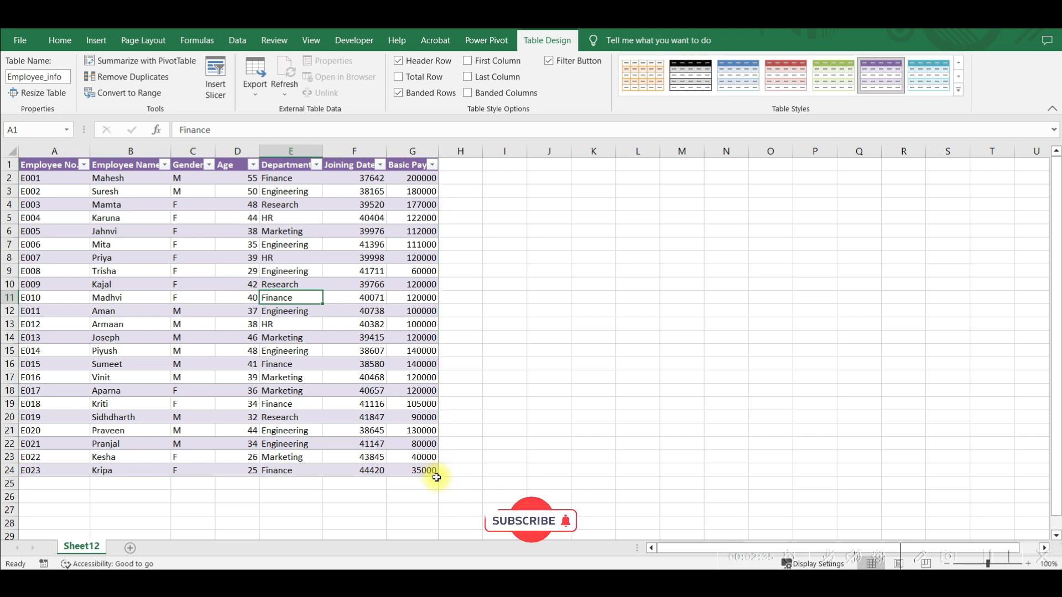
Step: Preview the Filter Button, First Column, Last Column and Banded Columns options on the table, restoring each one
click(549, 62)
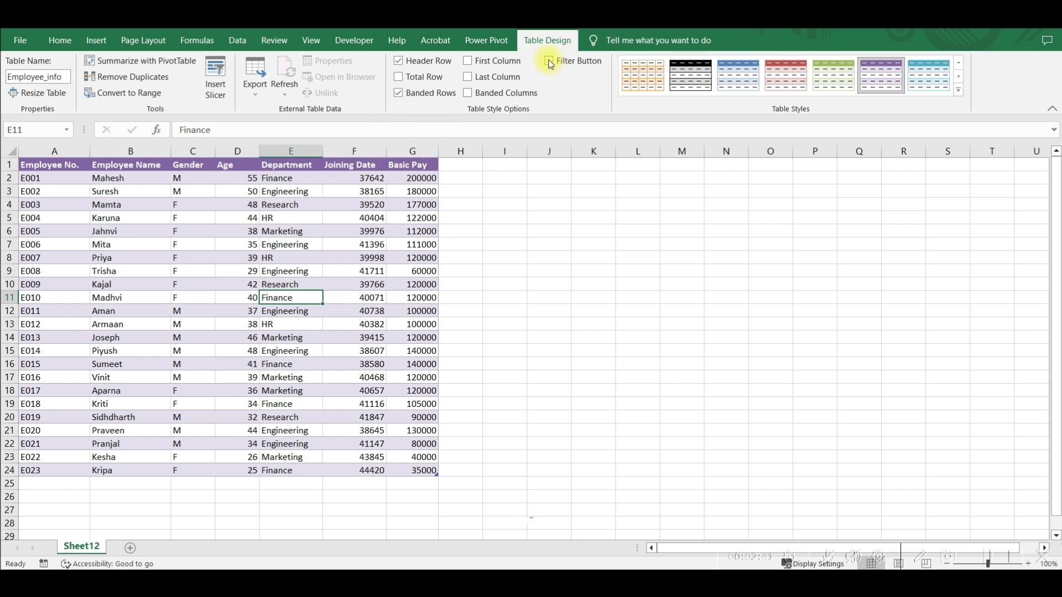
click(549, 62)
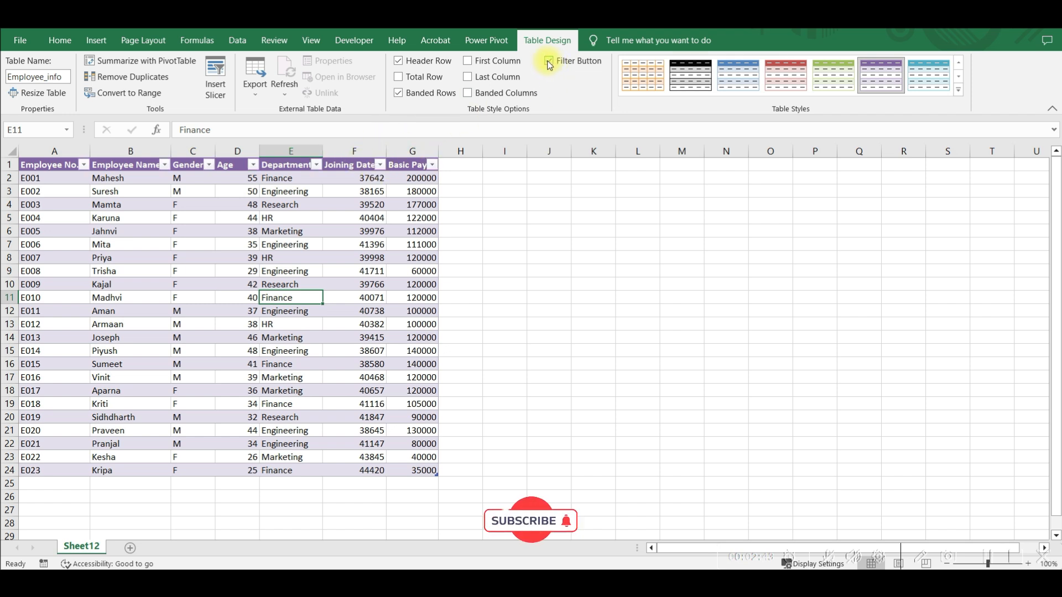
click(469, 61)
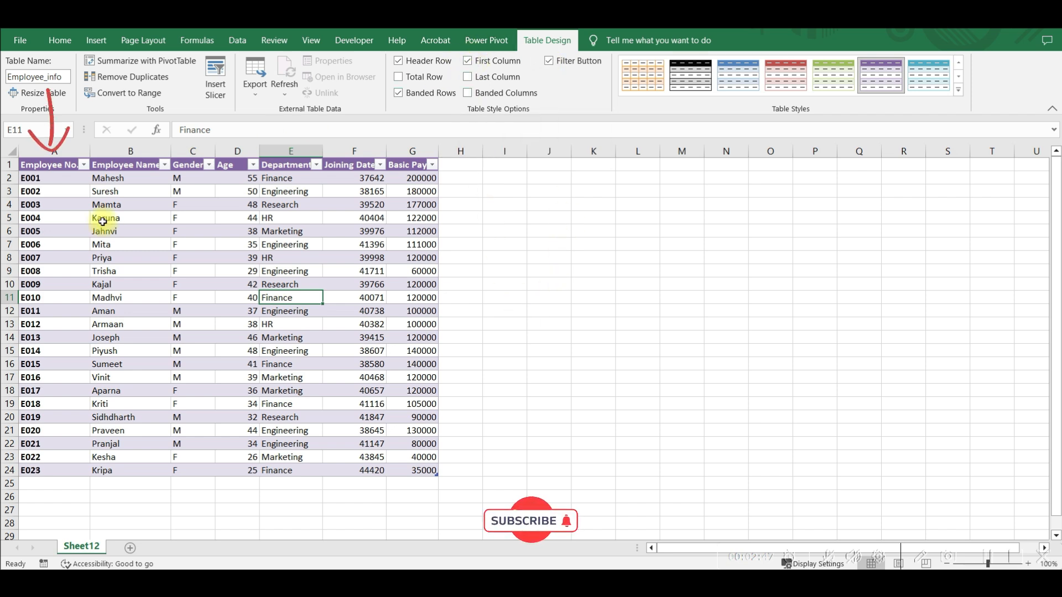
click(468, 62)
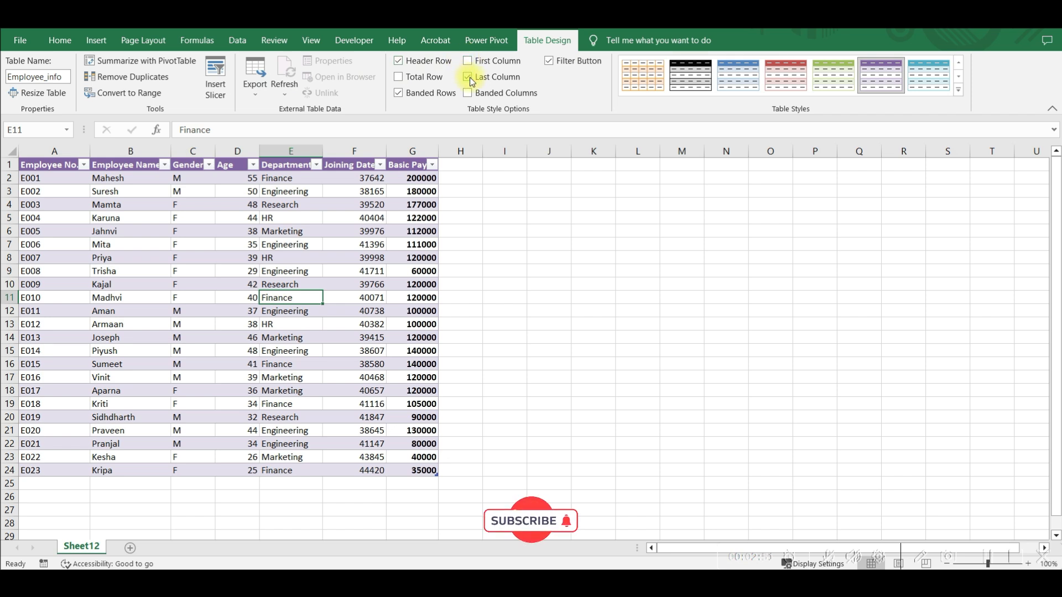
click(468, 77)
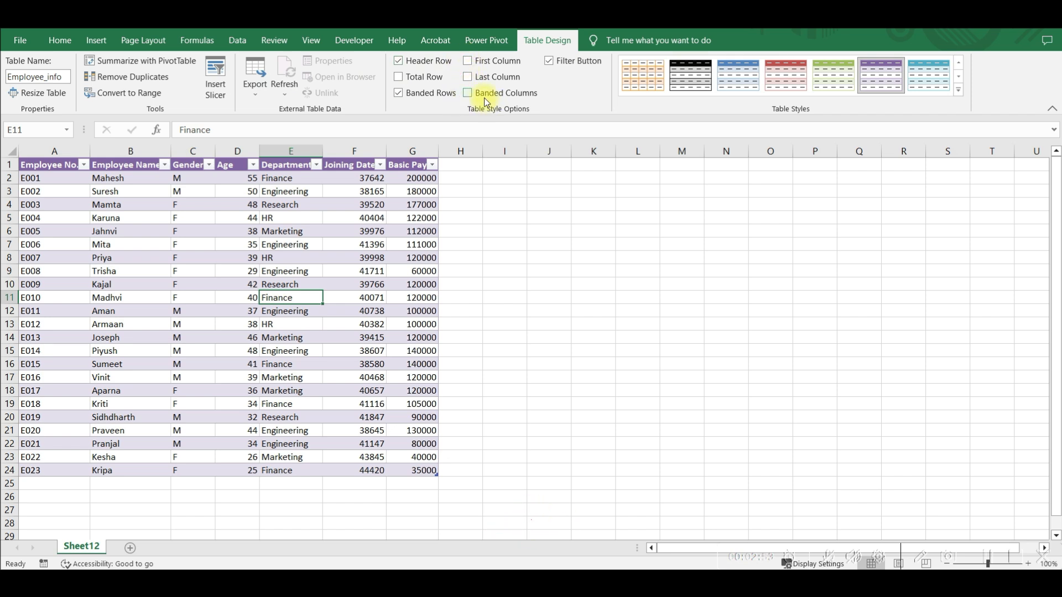
click(468, 93)
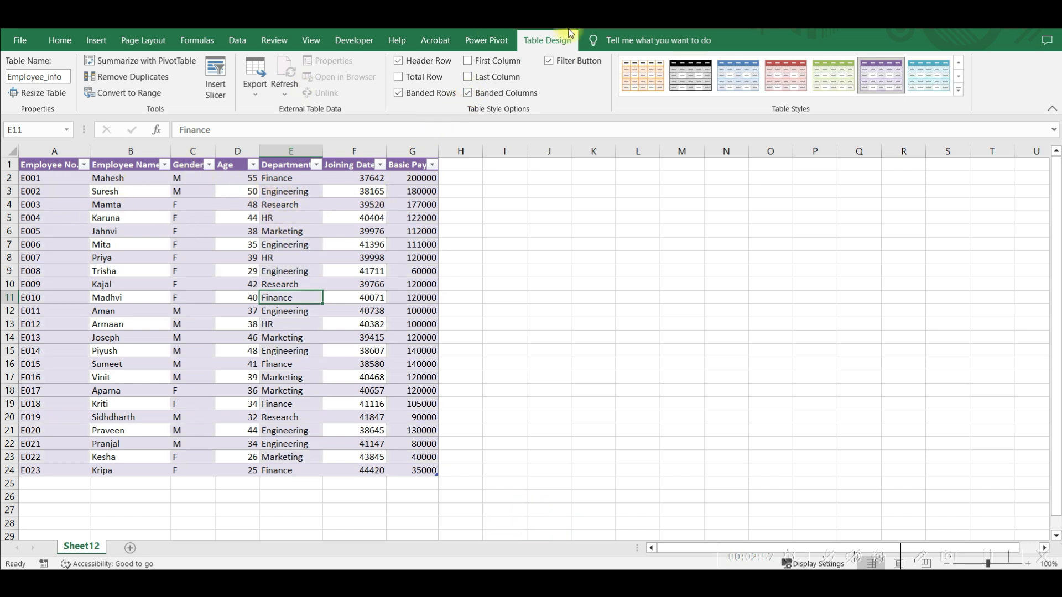
click(469, 94)
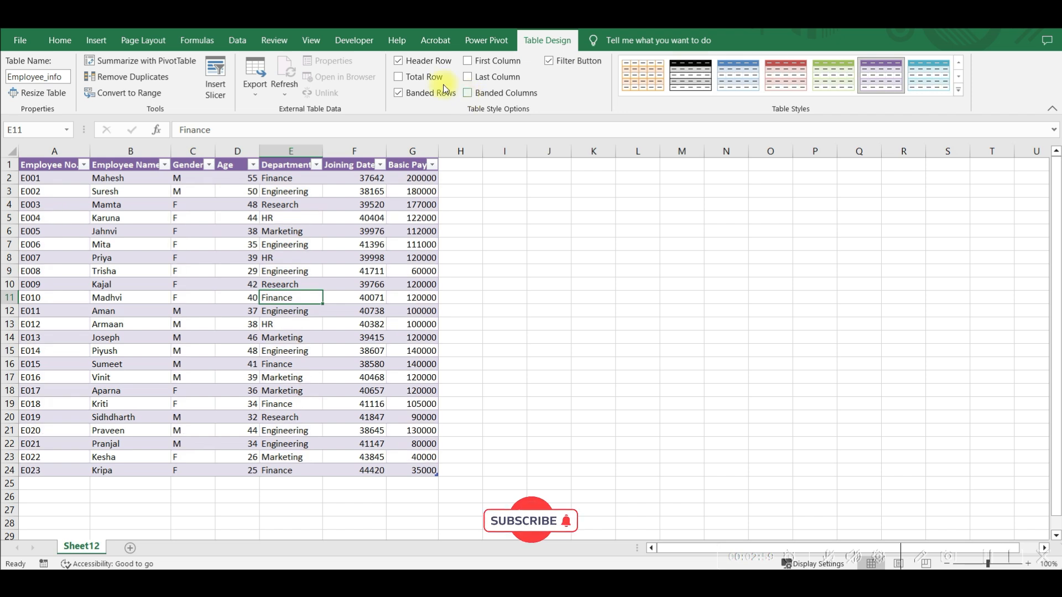
Step: Hide the table's header row and enter "abc" in the emptied cell A1
click(402, 65)
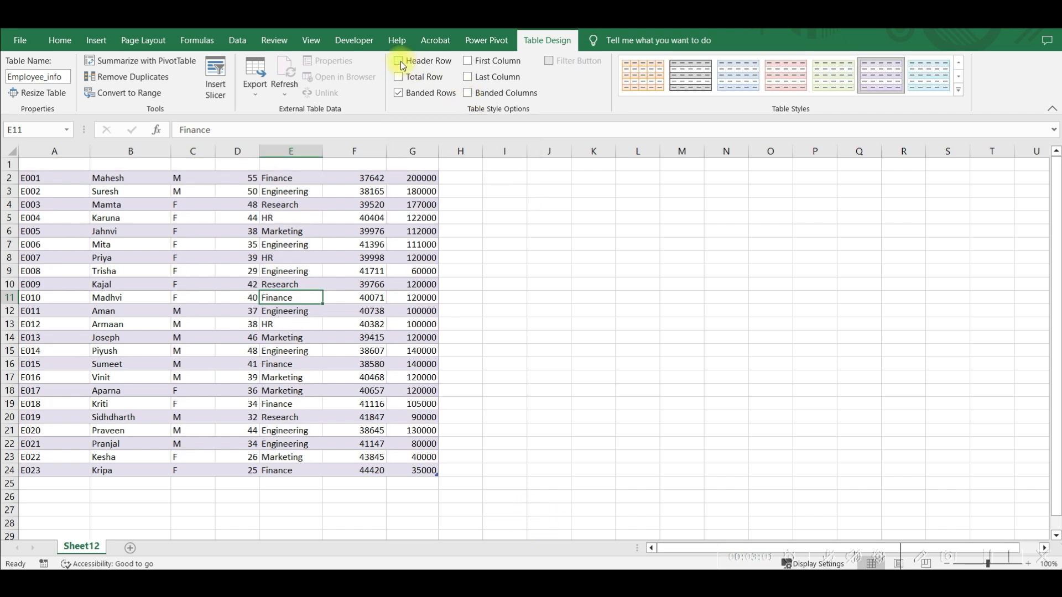
click(58, 161)
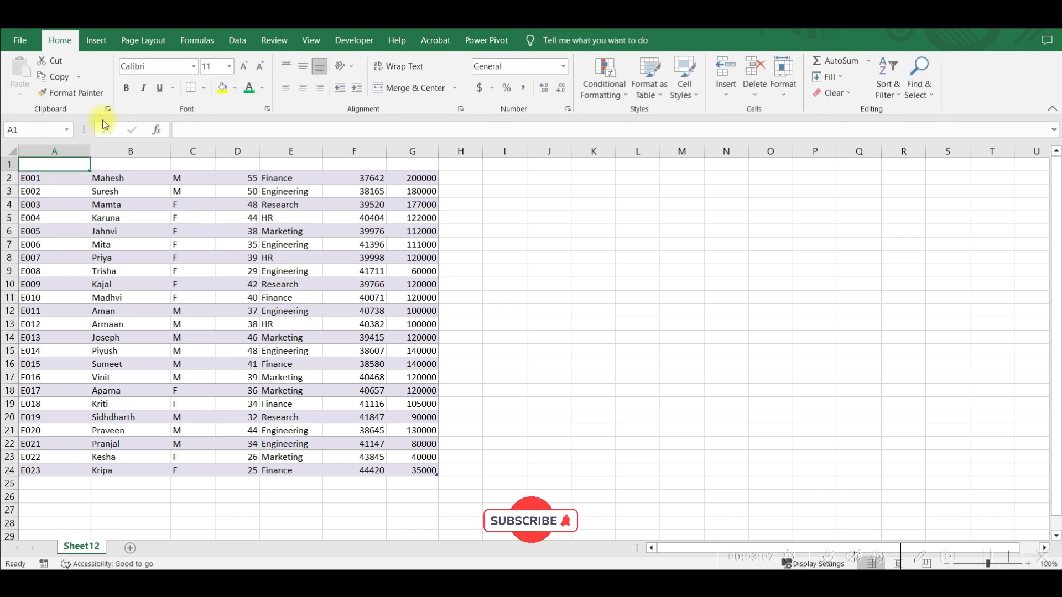
text(abc)
key(Return)
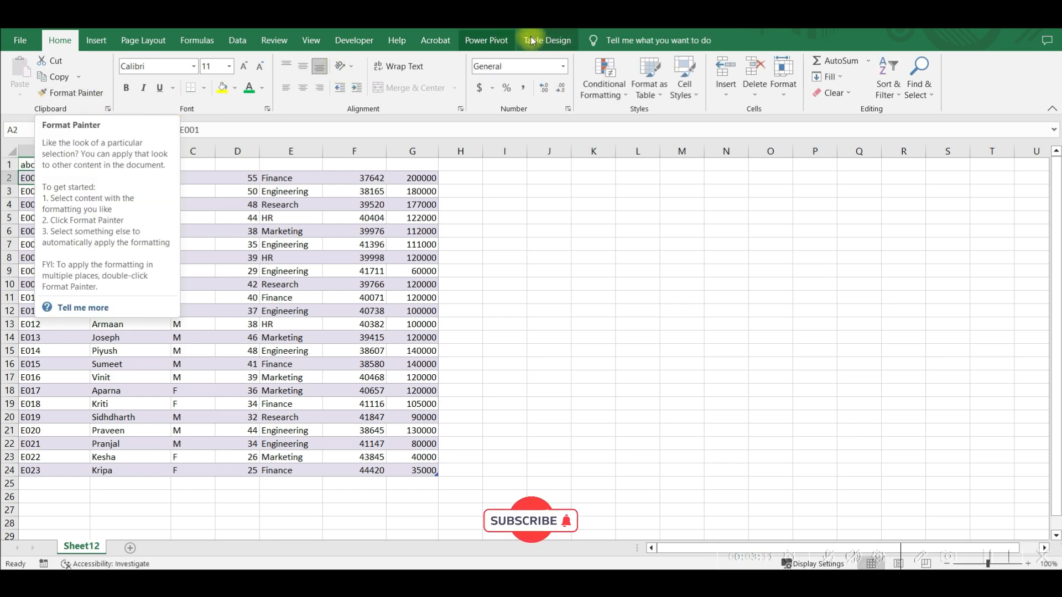
Step: Show the table's header row again and add a total row to the table
click(547, 40)
click(398, 61)
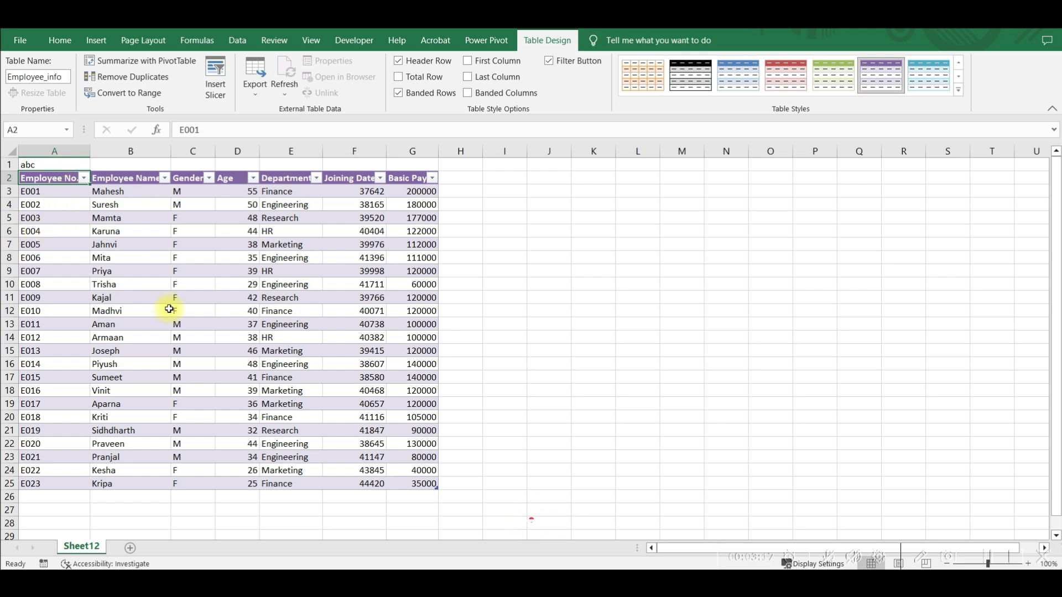
click(404, 80)
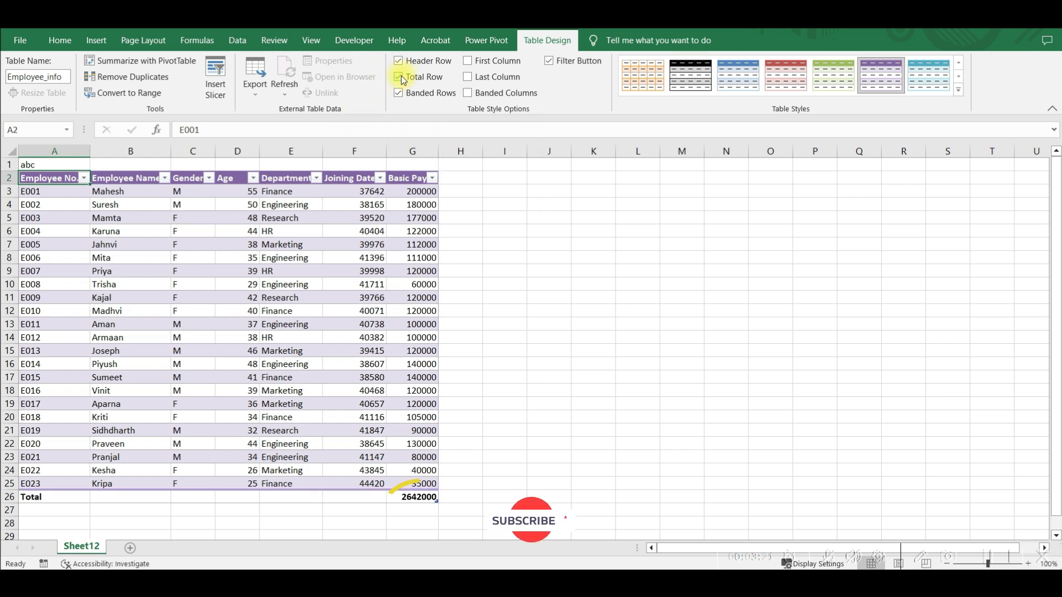
Step: View the summary functions available for the Basic Pay cell in the total row and keep its calculation
click(420, 497)
click(445, 497)
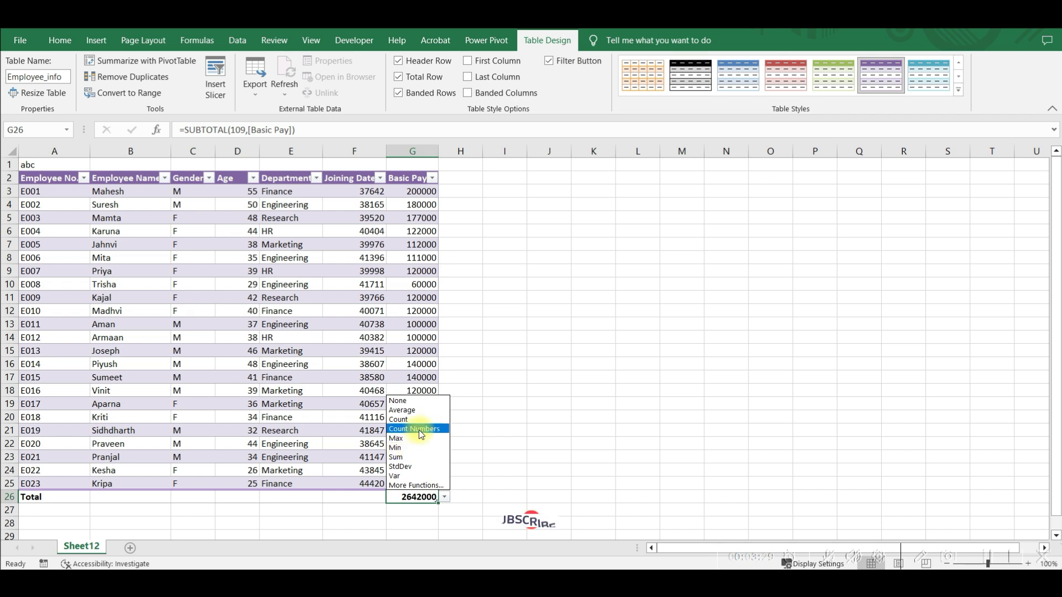
click(482, 434)
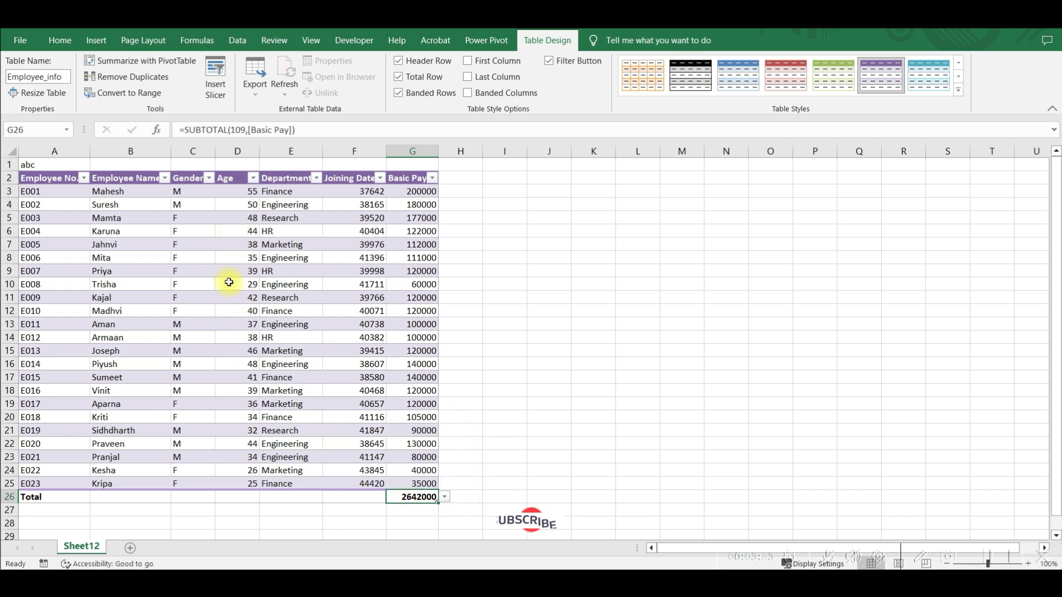
Step: Set the Age column's cell in the total row to the Average function
click(238, 494)
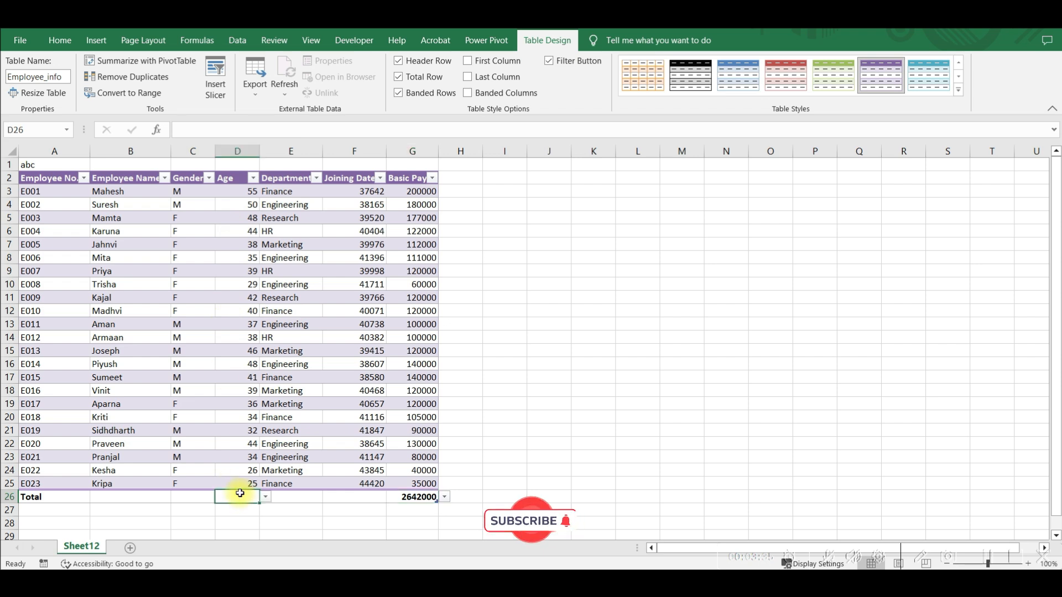
click(265, 496)
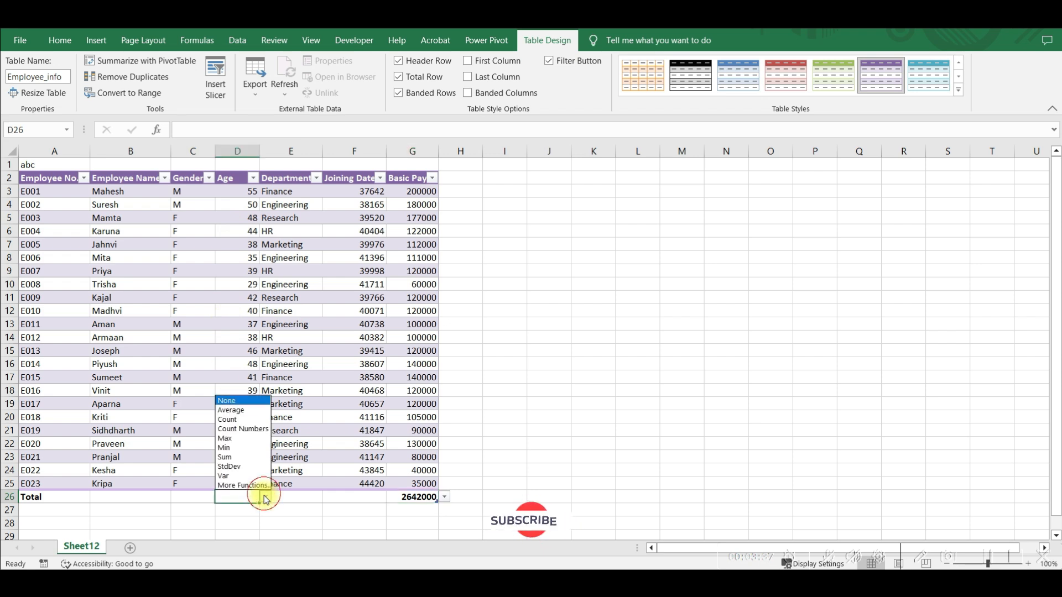
click(236, 416)
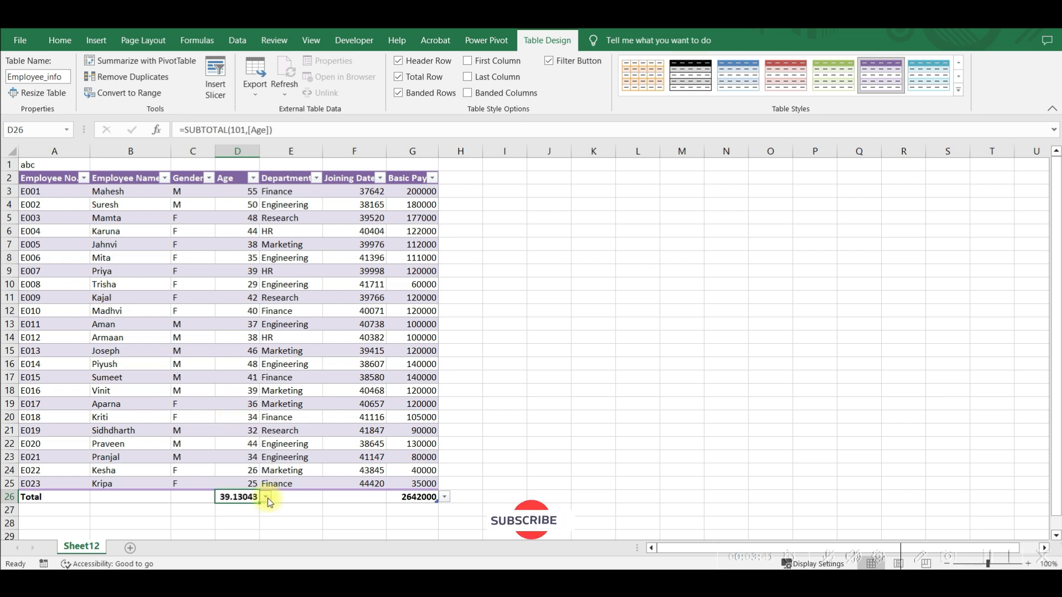
Step: Preview the table without Banded Rows and restore the option
click(315, 412)
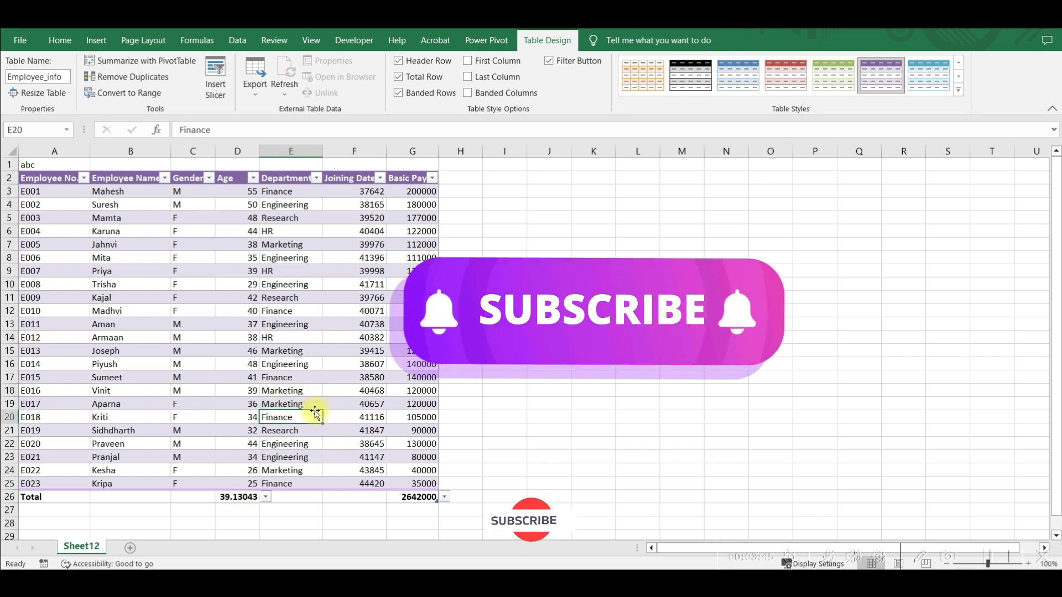
click(396, 94)
click(396, 94)
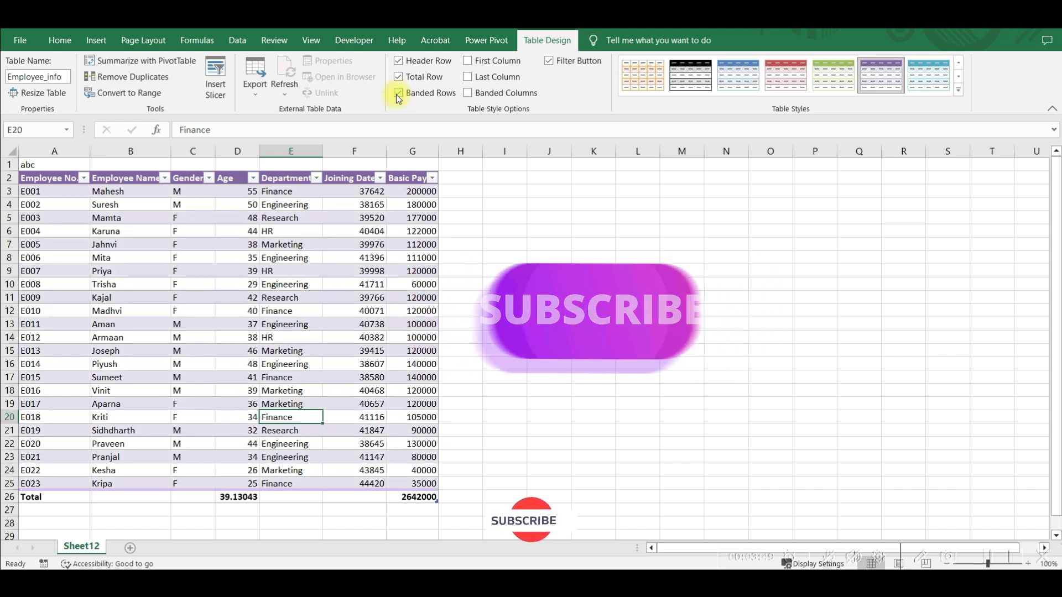
Step: Select the table's Joining Date column with its header, the Department column's data, and individual employee rows in turn
click(350, 152)
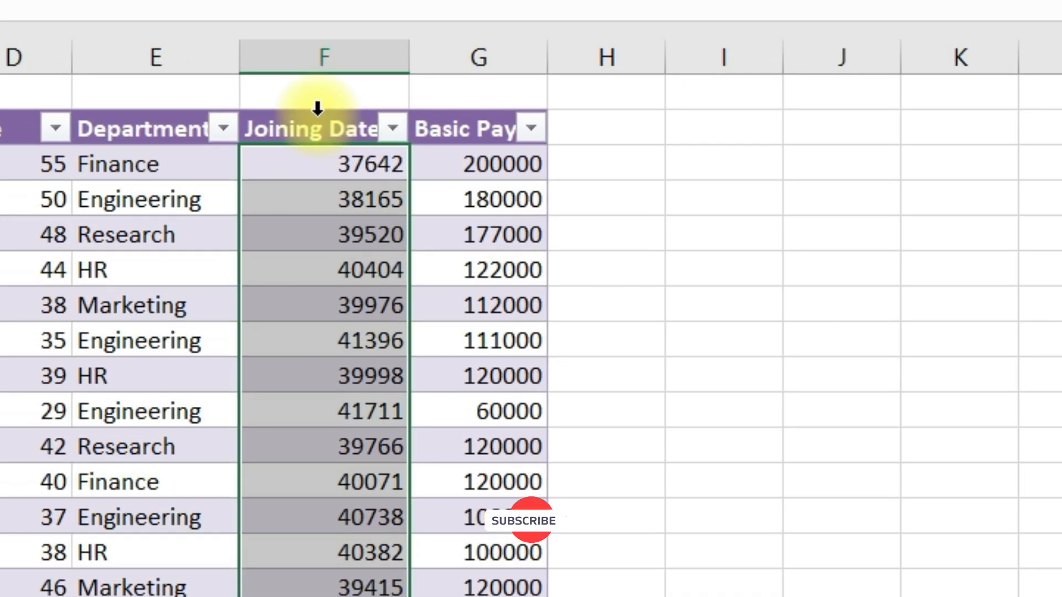
click(317, 113)
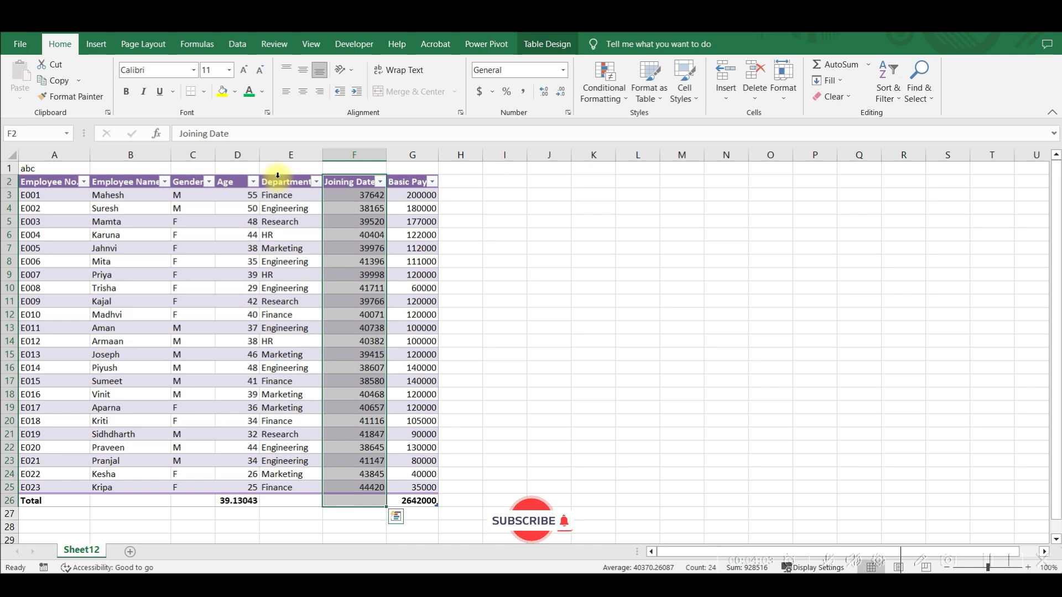
click(218, 155)
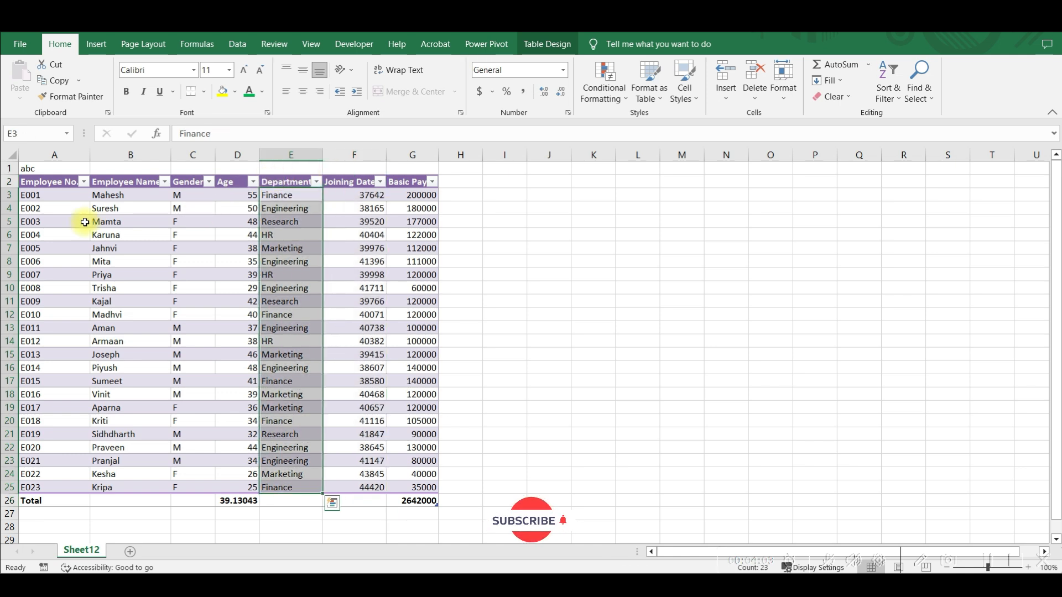
click(19, 195)
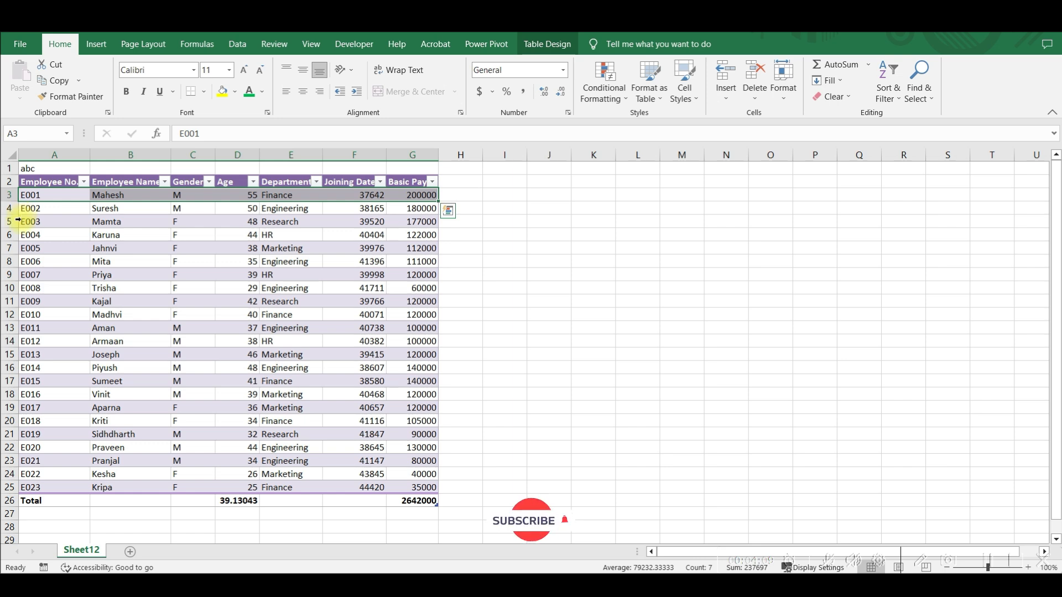
click(18, 221)
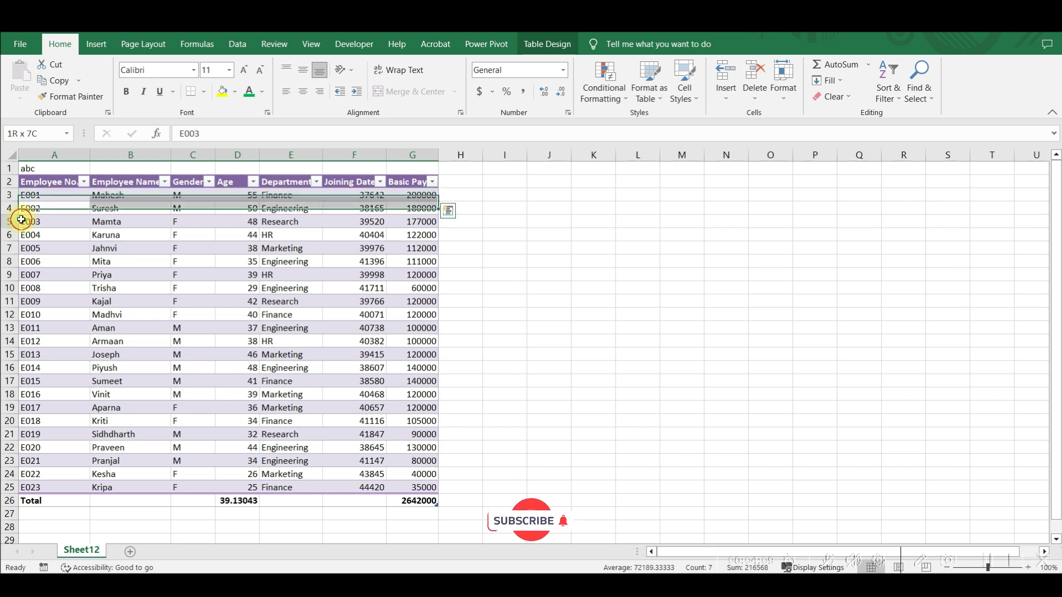
Step: Remove duplicates from the table based only on the Age column, and undo the removal
click(219, 260)
click(544, 44)
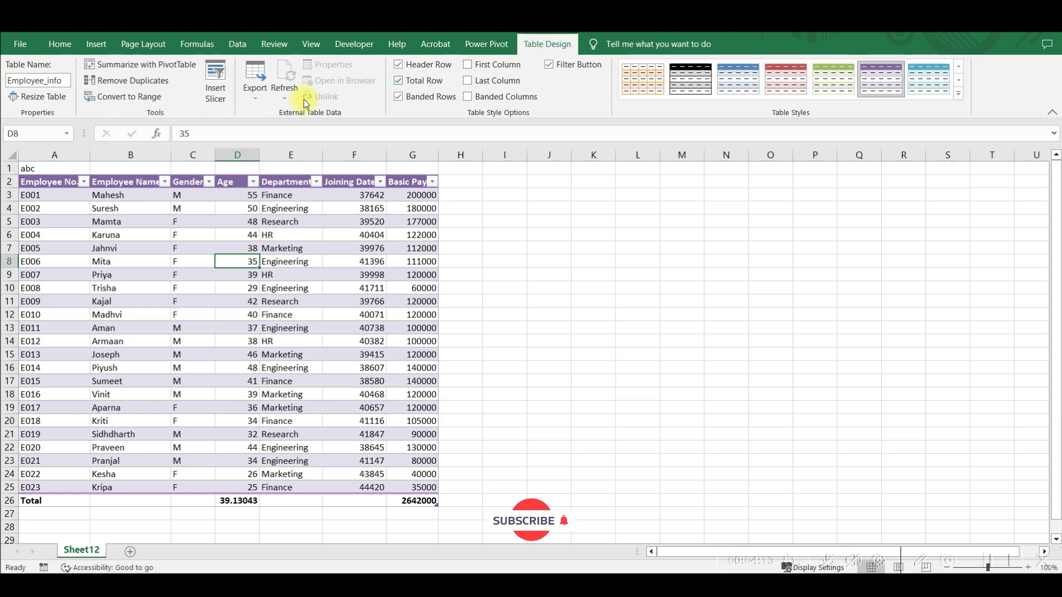
click(120, 81)
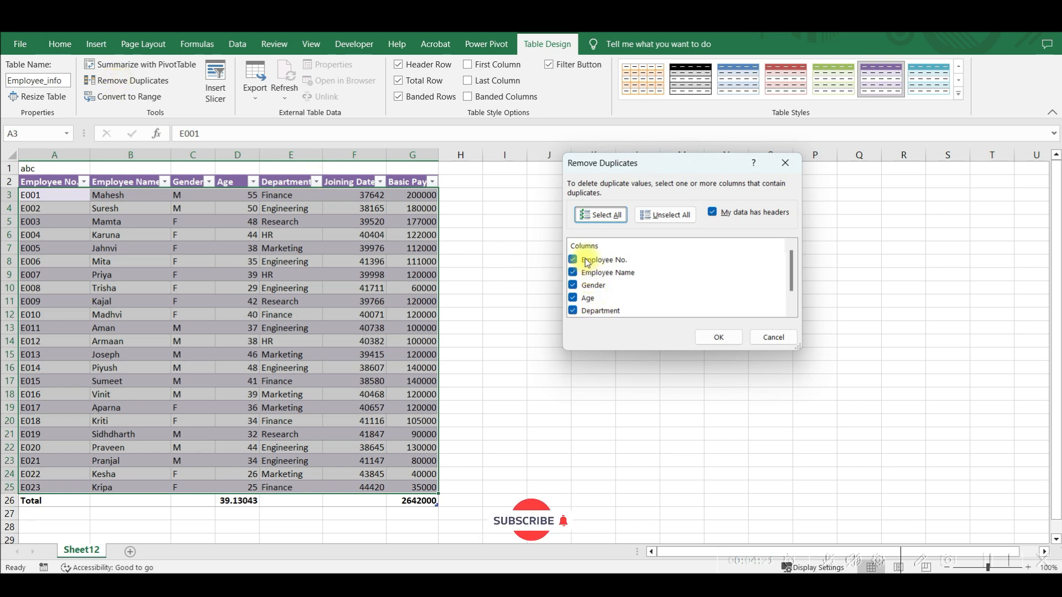
click(674, 220)
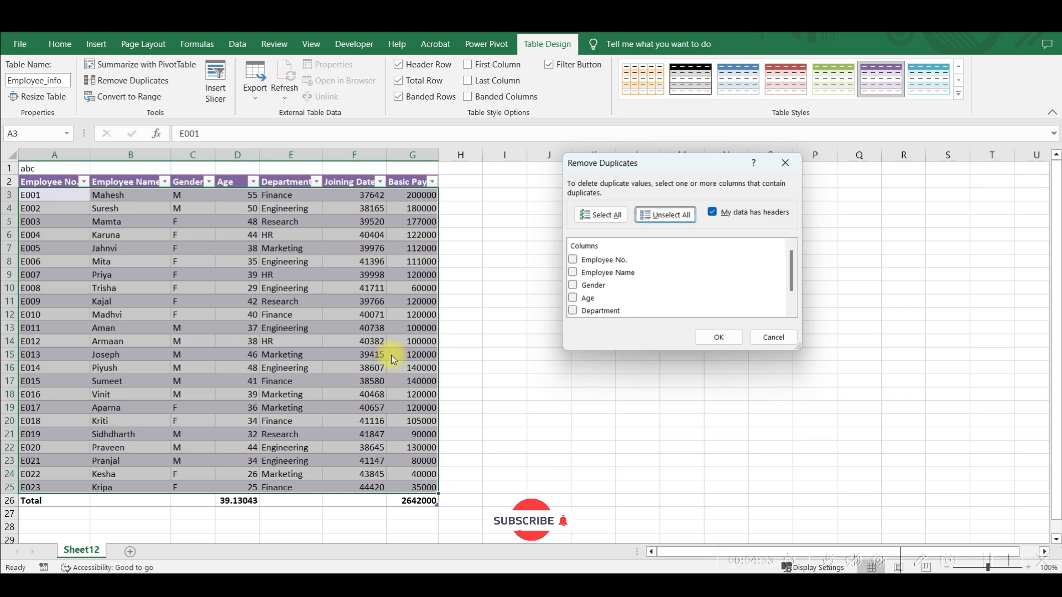
click(573, 300)
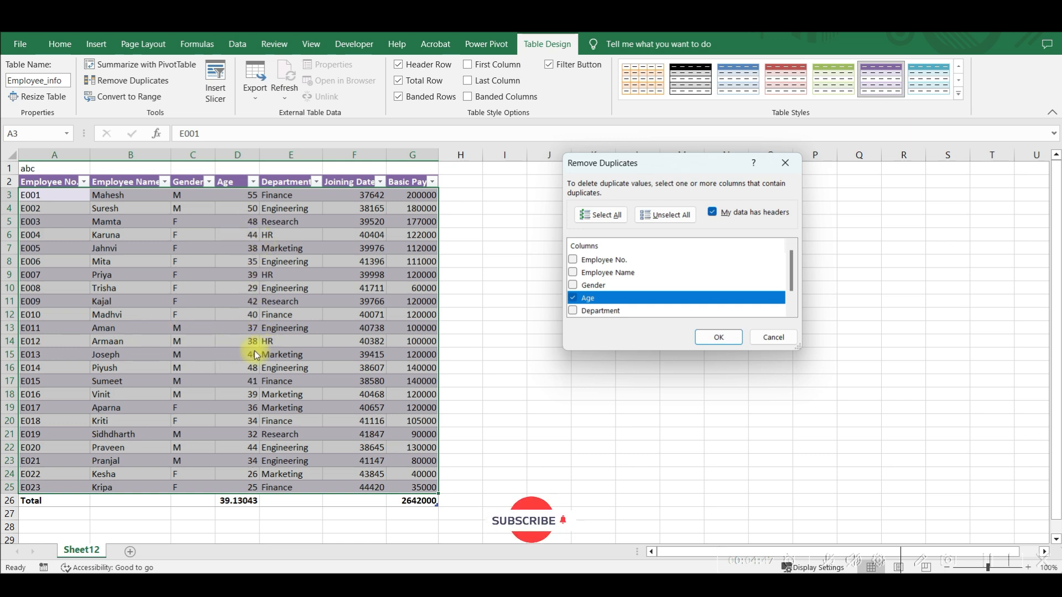
click(722, 336)
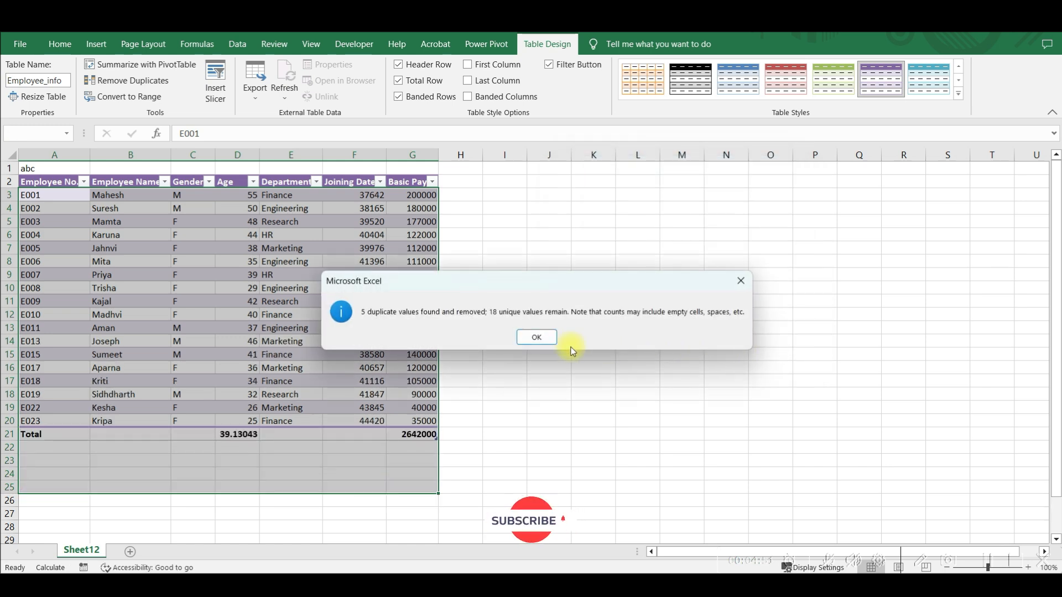
click(536, 338)
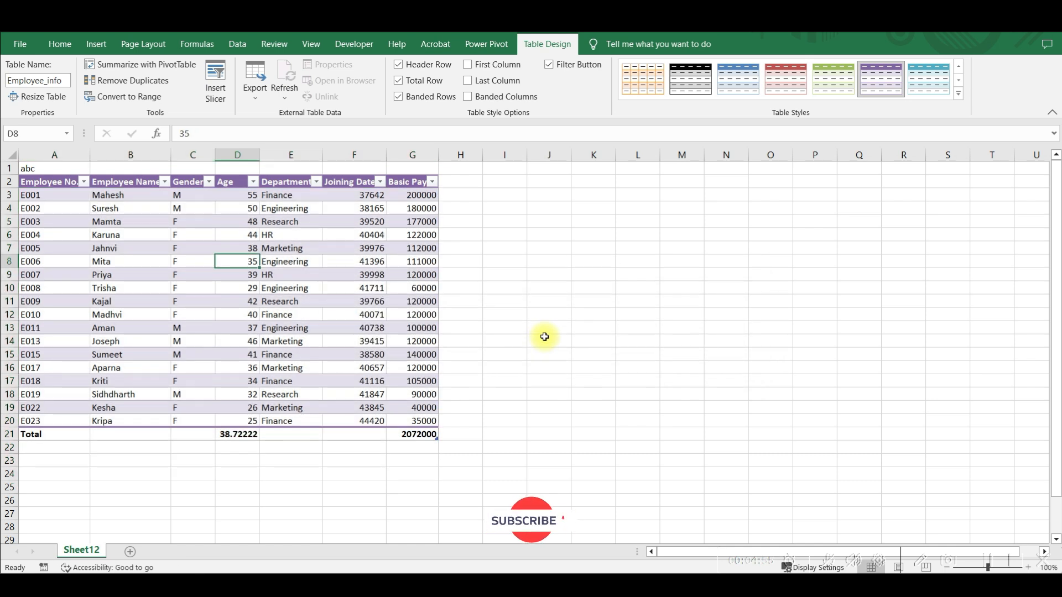
key(ctrl+z)
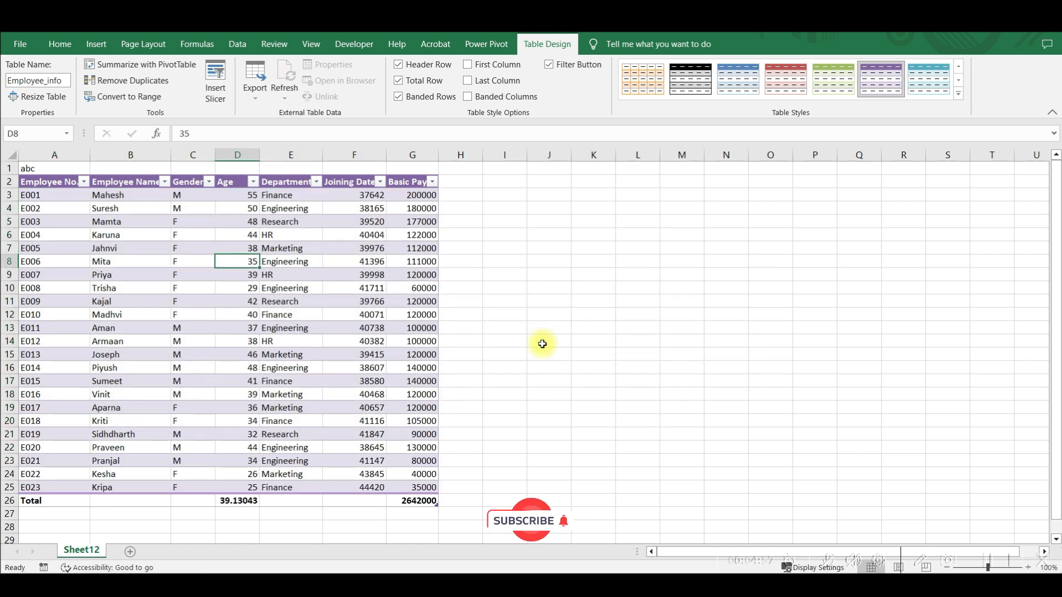
Step: Convert the employee table to a normal range and undo the conversion
click(126, 100)
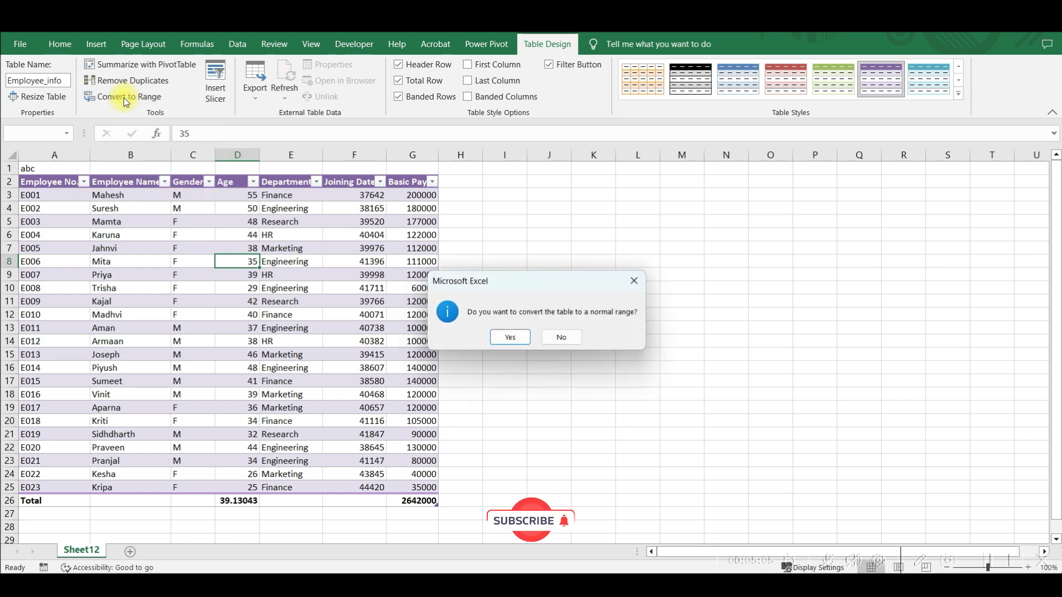
click(522, 340)
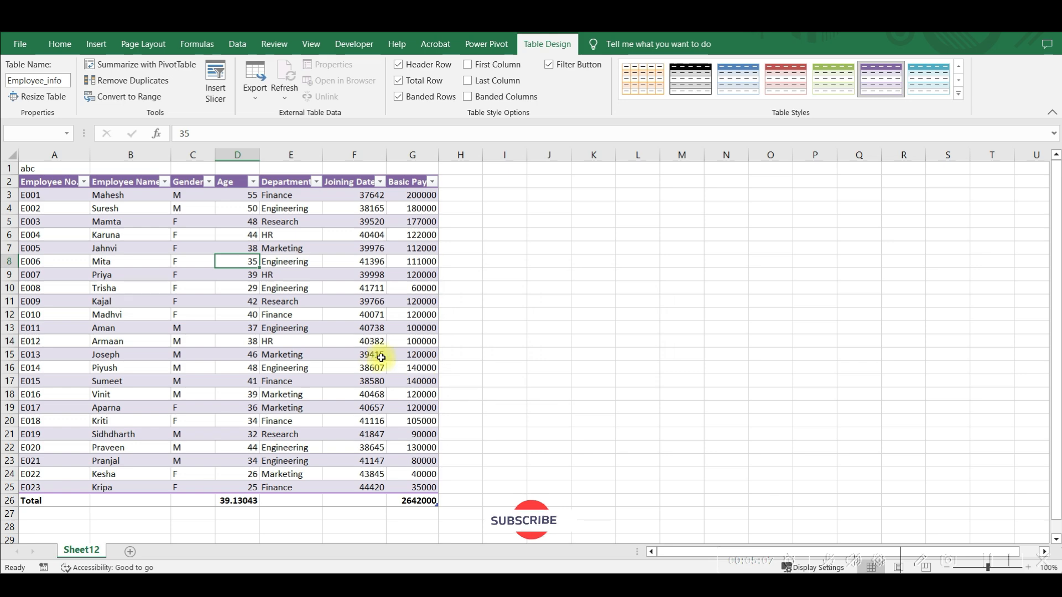
key(ctrl+z)
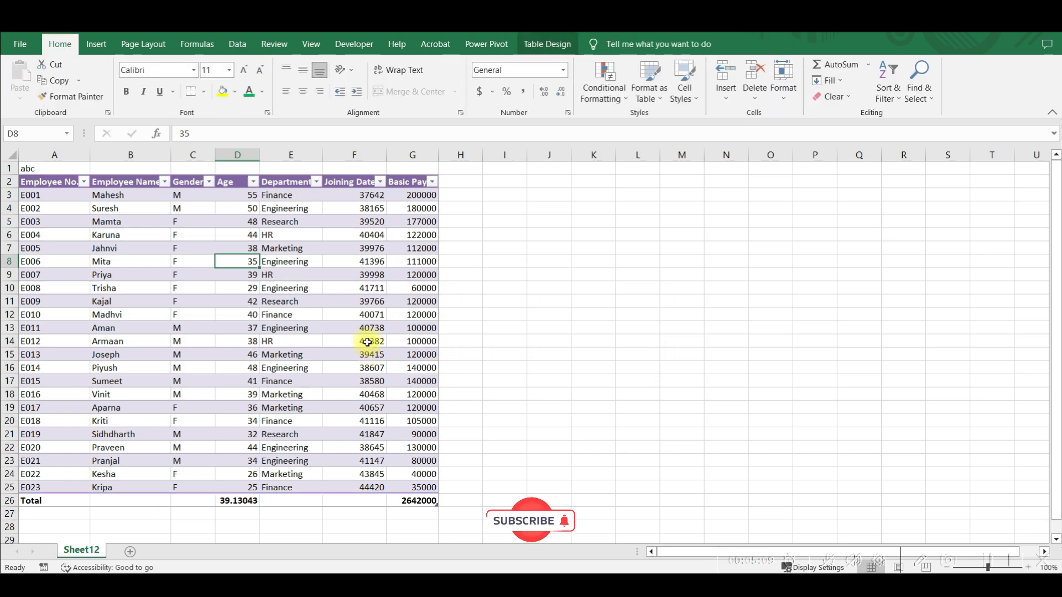
Step: Insert a slicer for the Department column and filter the table to Finance
click(539, 43)
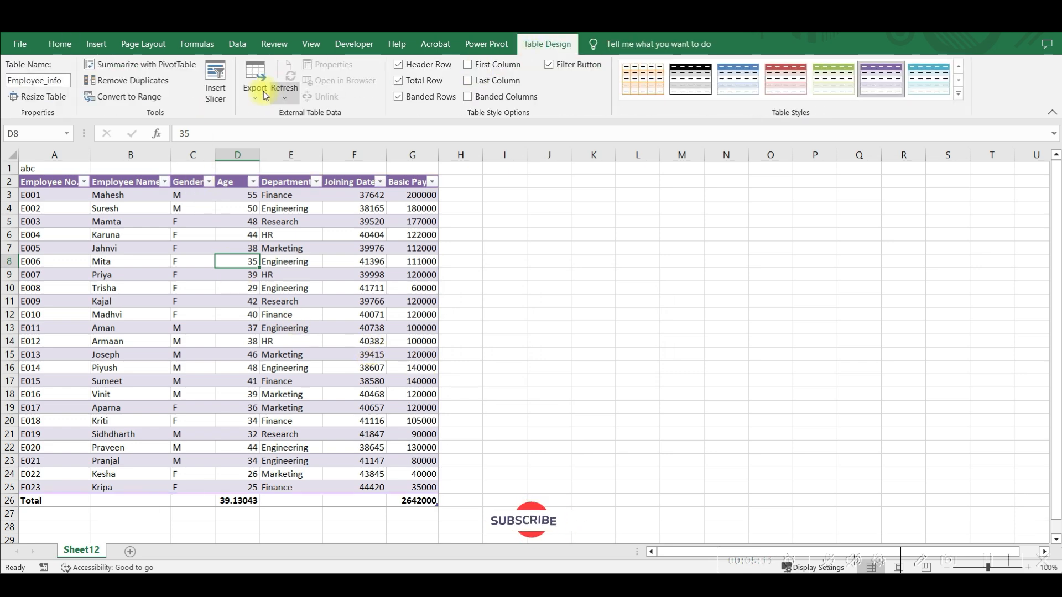
click(211, 83)
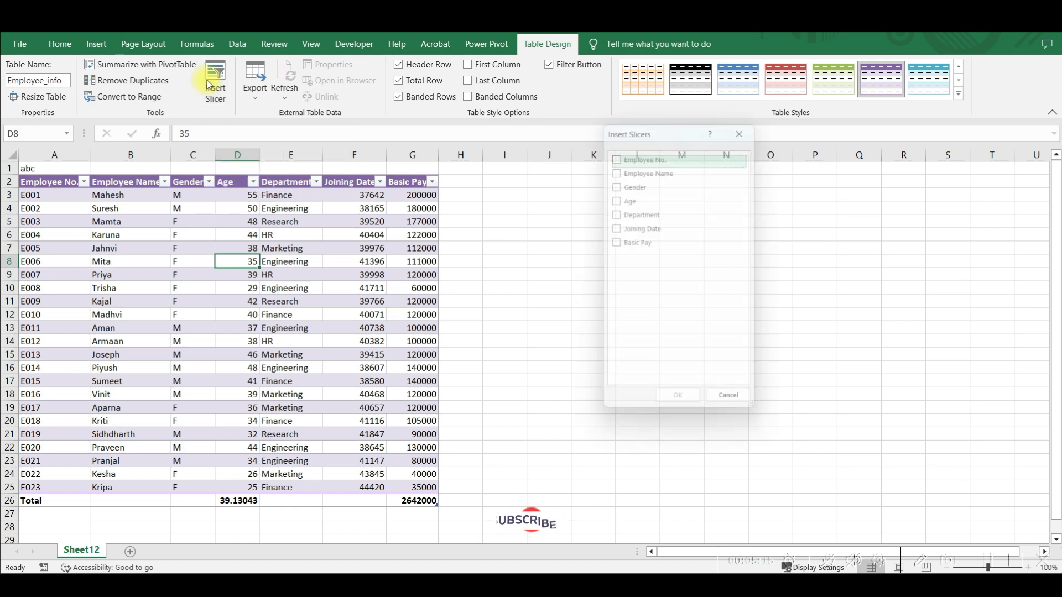
click(614, 214)
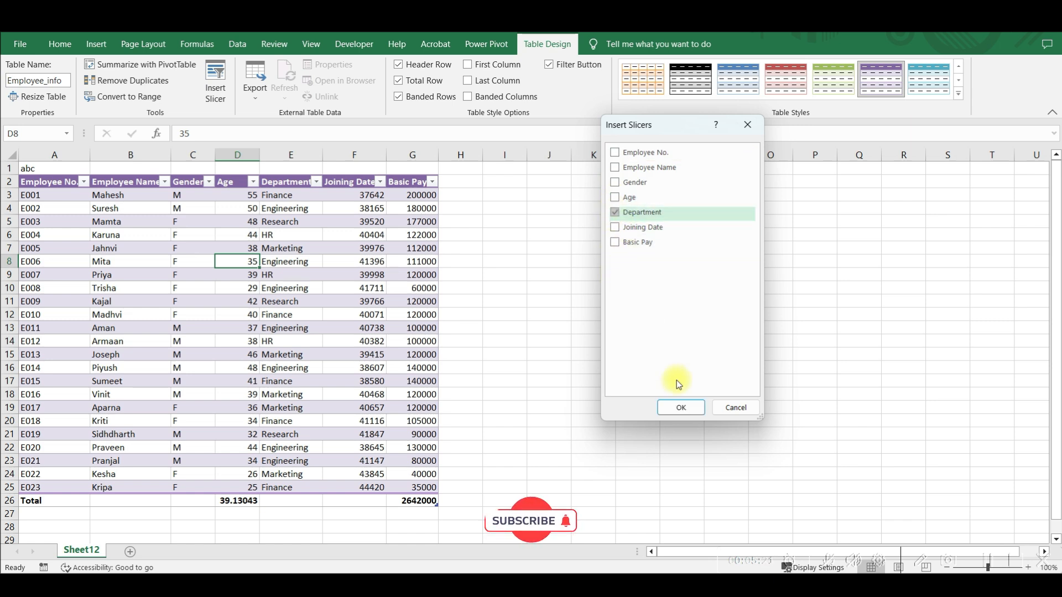
click(681, 407)
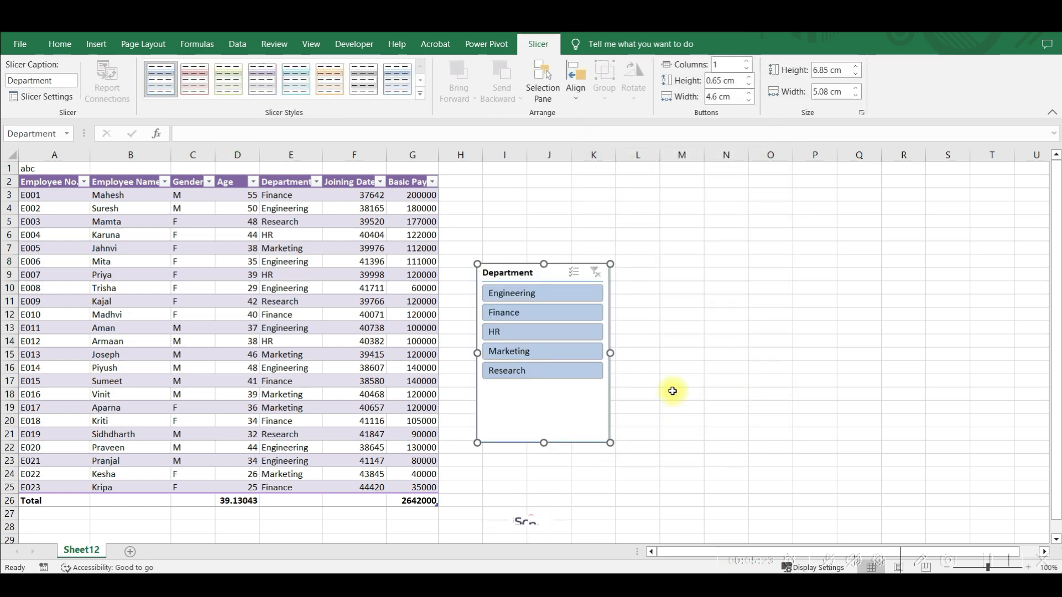
click(514, 313)
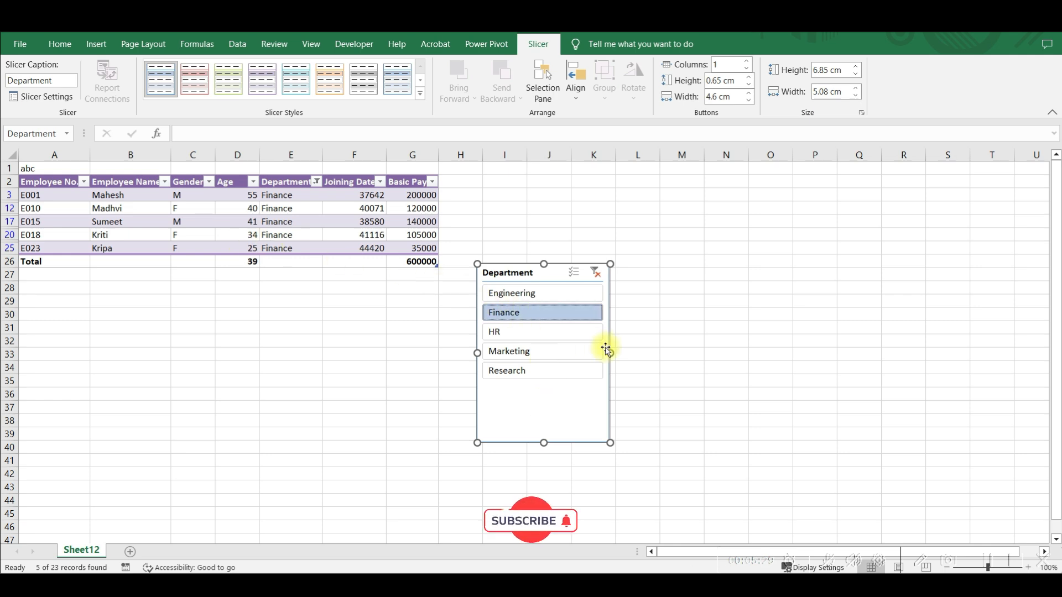
Step: Remove the Department slicer and the Finance filter so that all employee rows are shown
key(Delete)
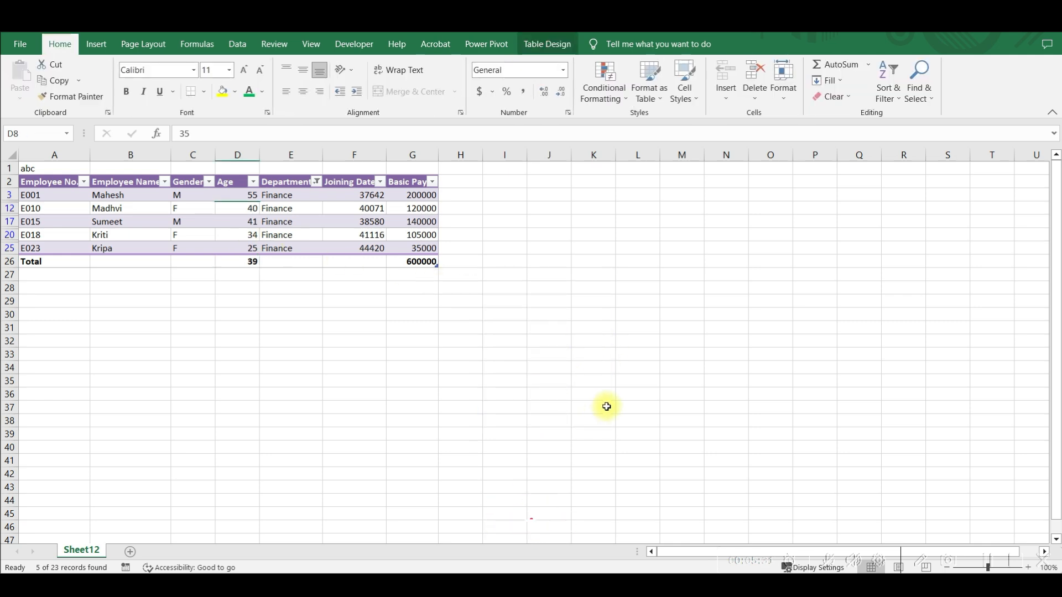
key(ctrl+z)
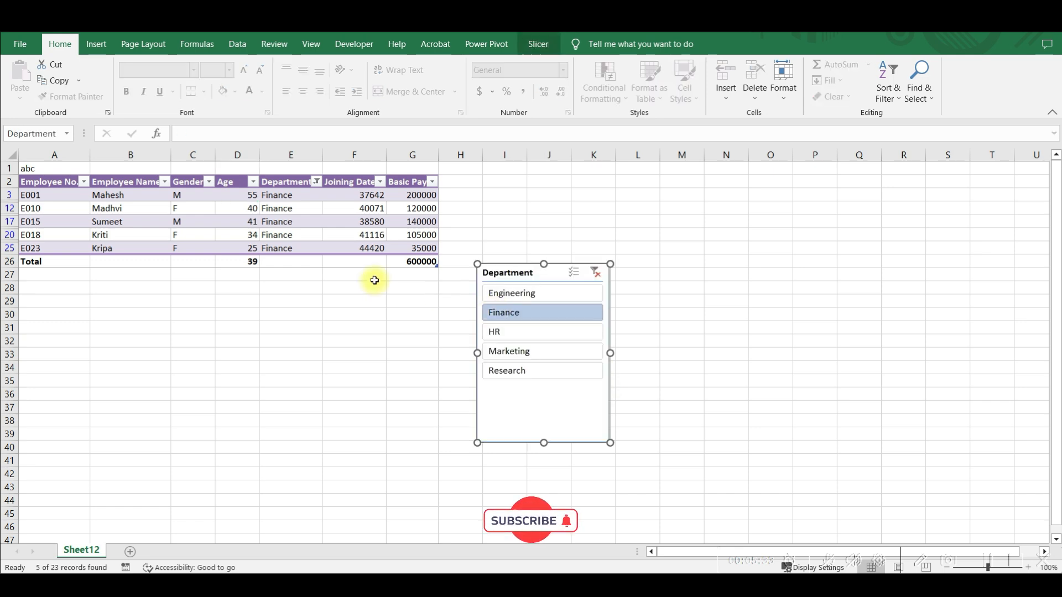
key(Delete)
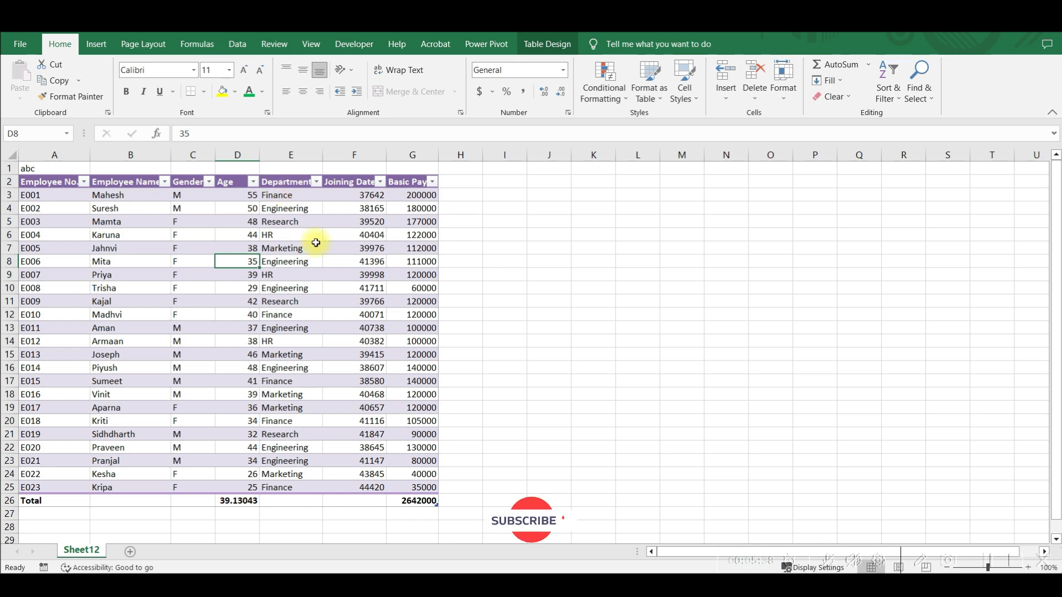
Step: View the settings for exporting the table to a SharePoint list, including the read-only connection option, and cancel the export
click(549, 46)
click(254, 90)
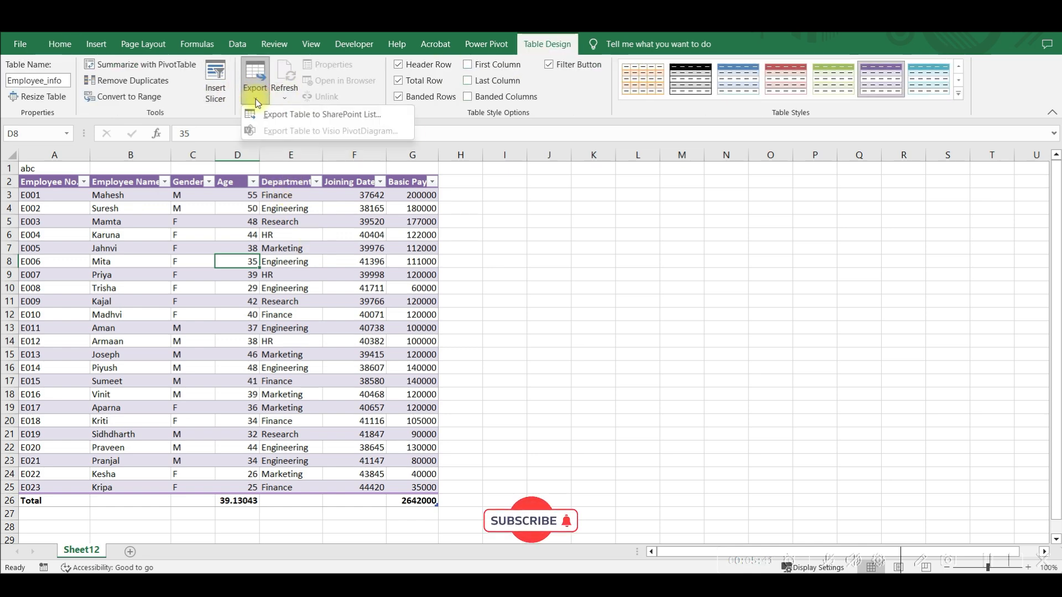
click(301, 115)
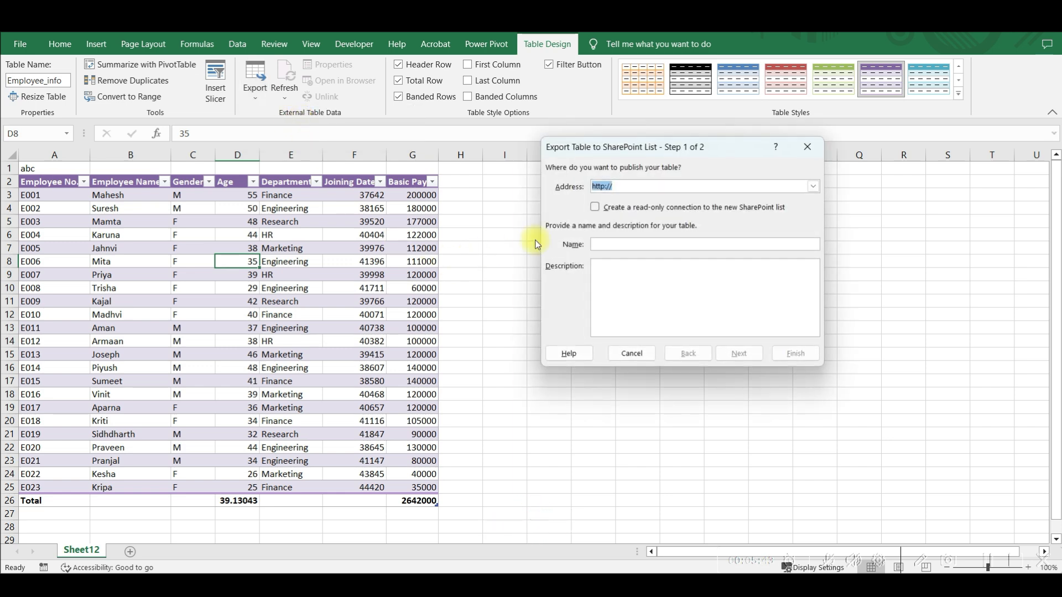
click(595, 207)
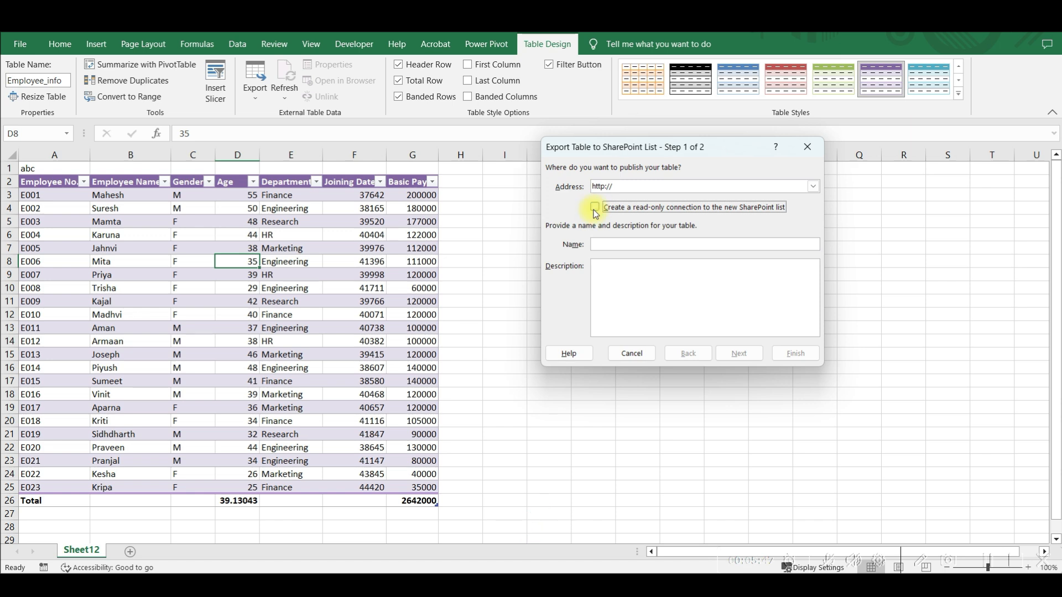
click(805, 146)
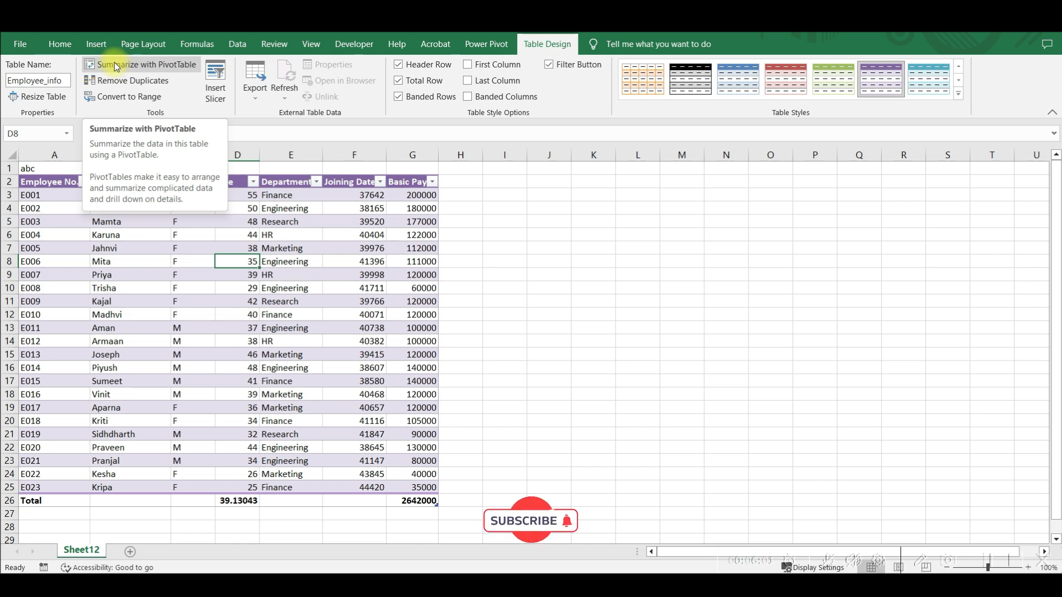
Step: Build a PivotTable from Employee_info on a new worksheet, with Basic Pay as filter, Gender as columns, Department as rows and Employee Name as values
click(117, 66)
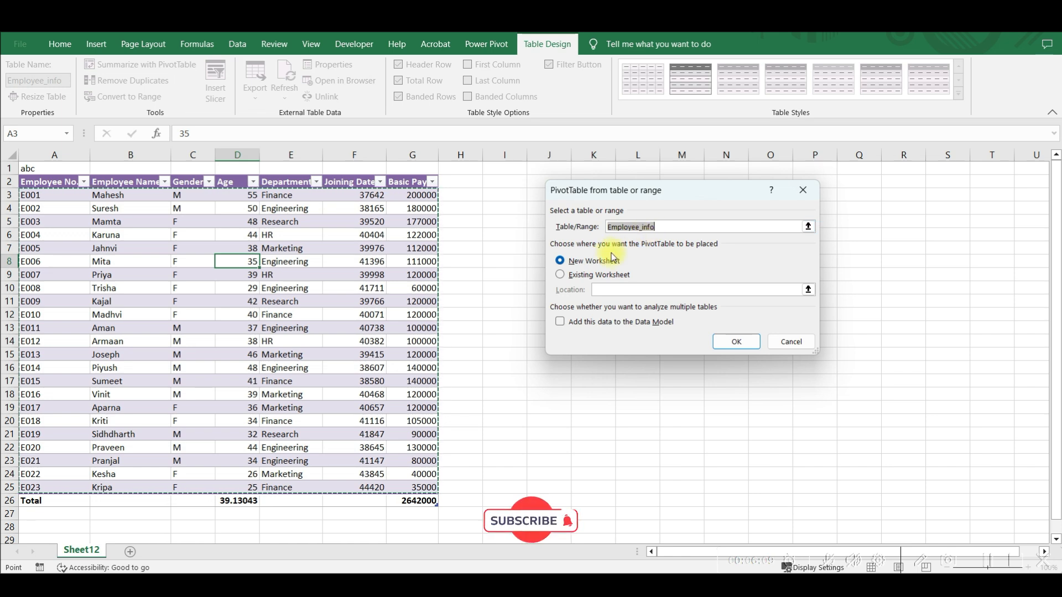
click(741, 341)
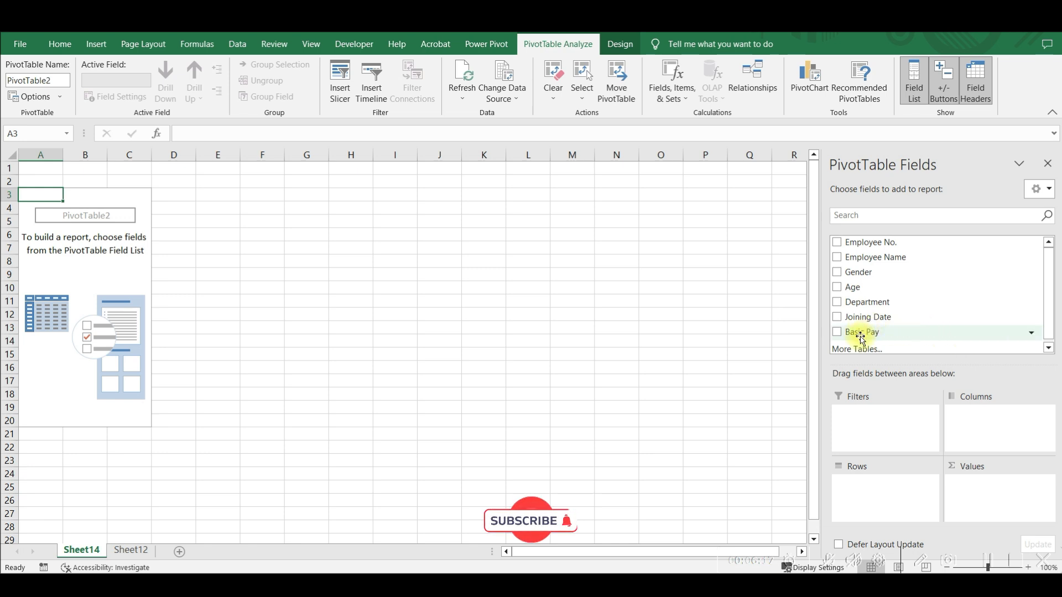
drag(861, 335, 872, 427)
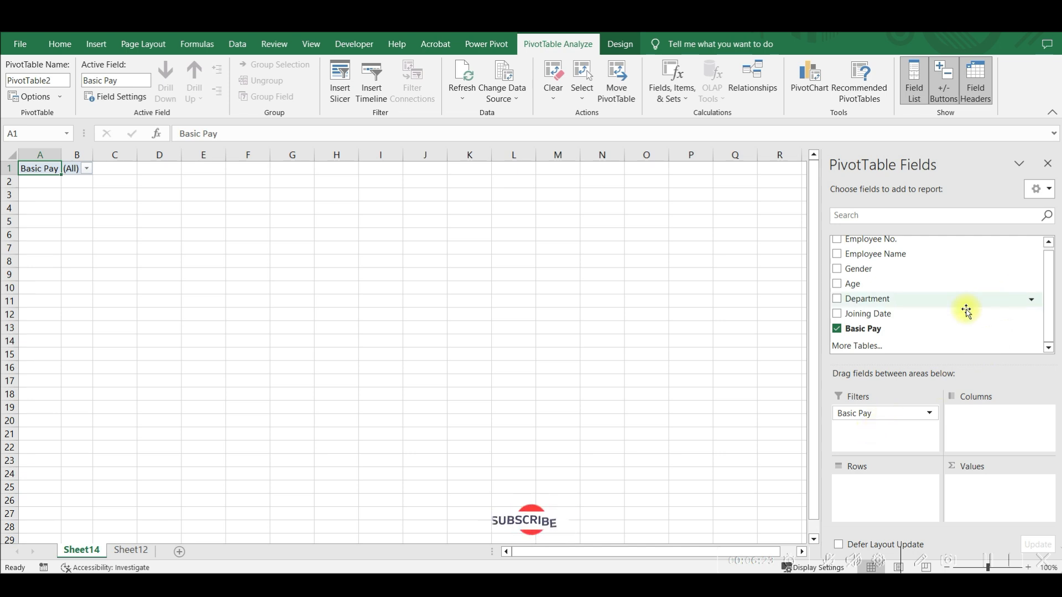
drag(859, 270, 994, 430)
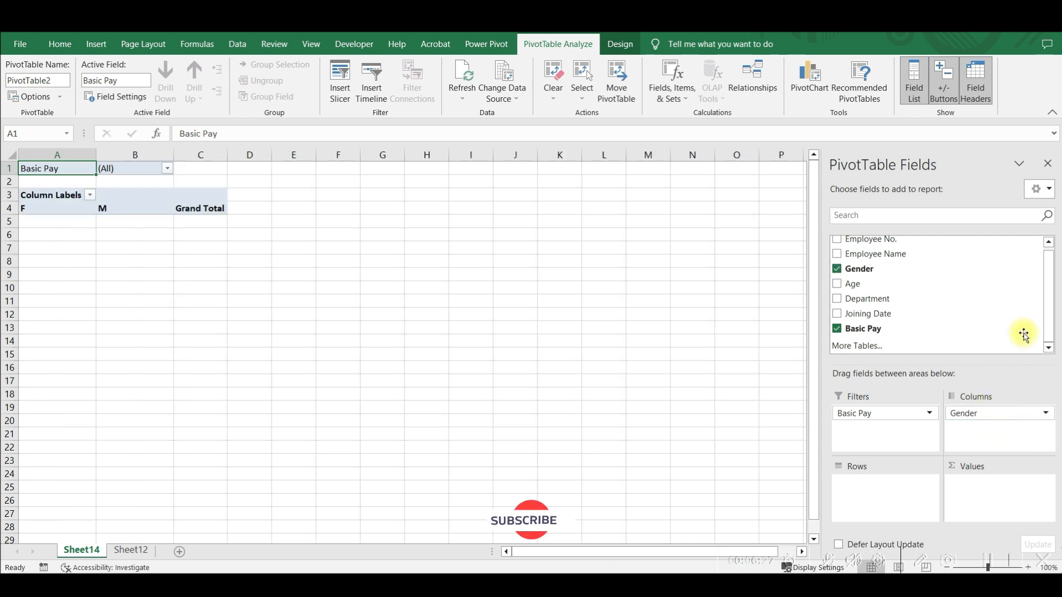
drag(1048, 309, 1035, 277)
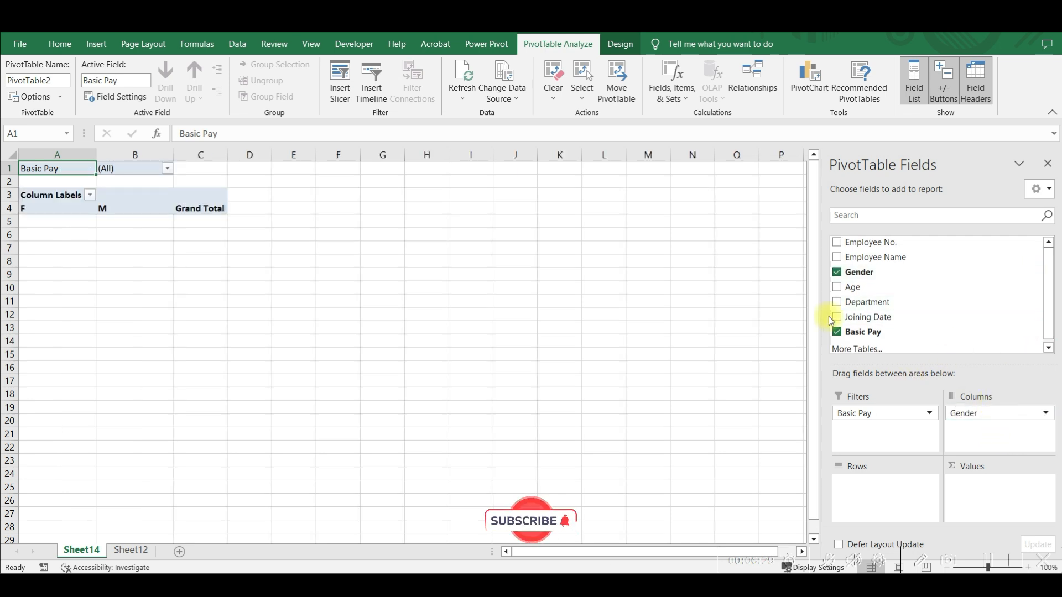
drag(854, 303, 902, 501)
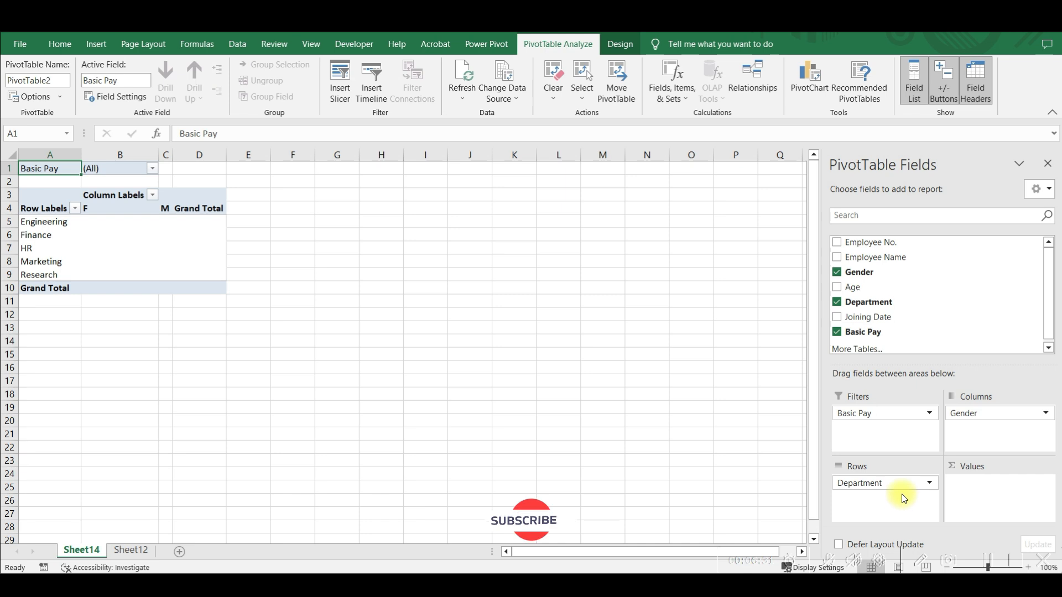
drag(886, 258, 1004, 517)
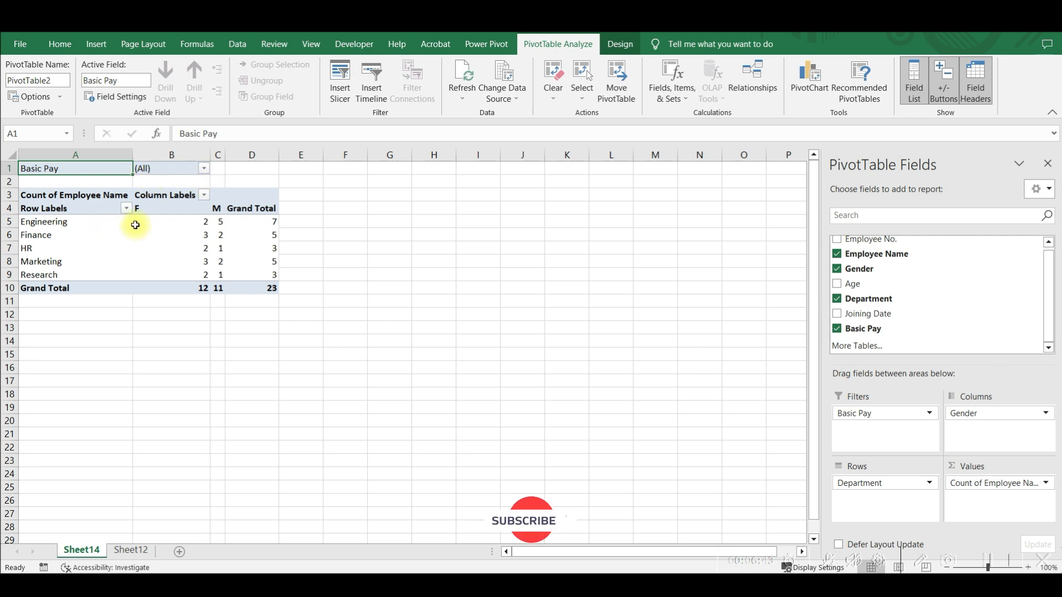
Step: Filter the PivotTable report to the Basic Pay value 120000
click(204, 171)
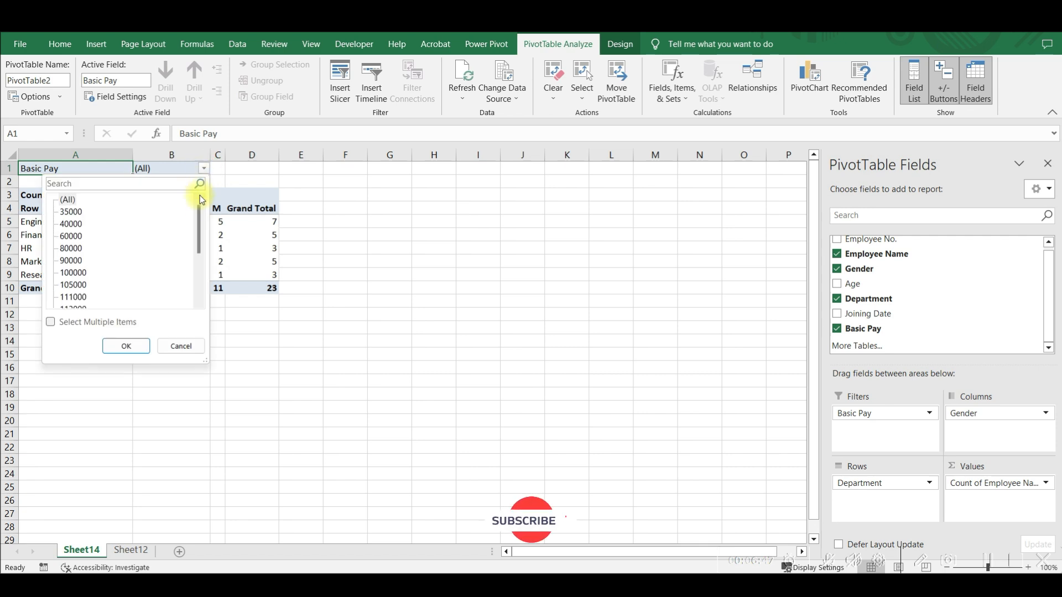
drag(200, 226, 195, 237)
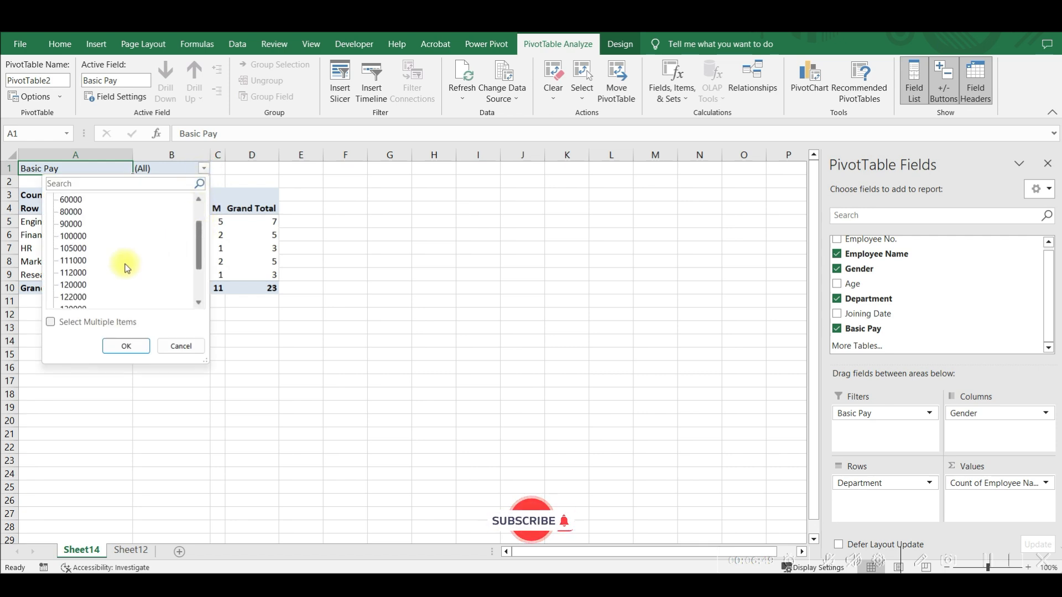
click(75, 284)
click(126, 346)
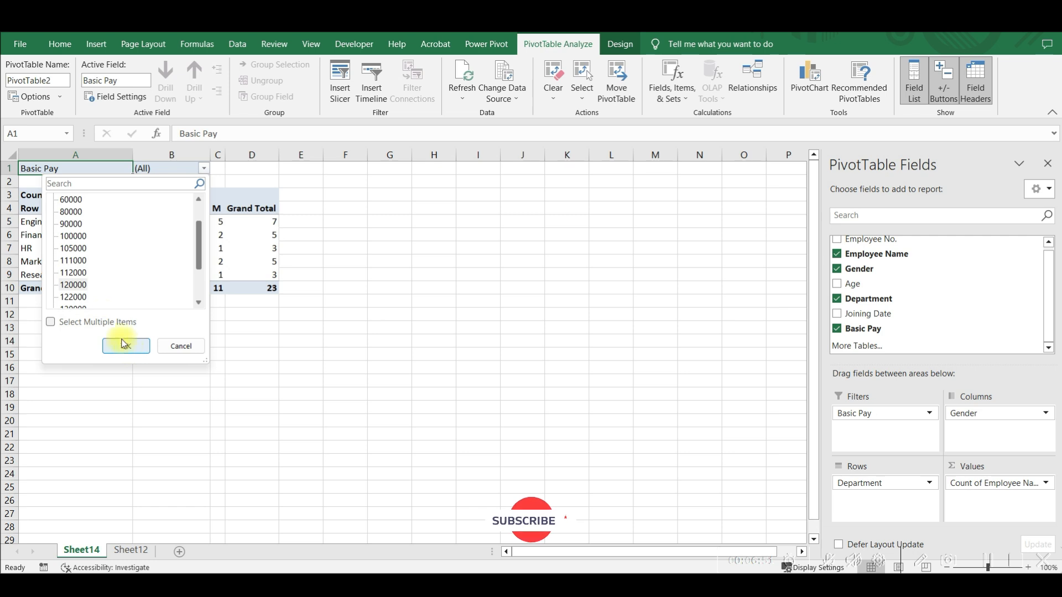
click(125, 346)
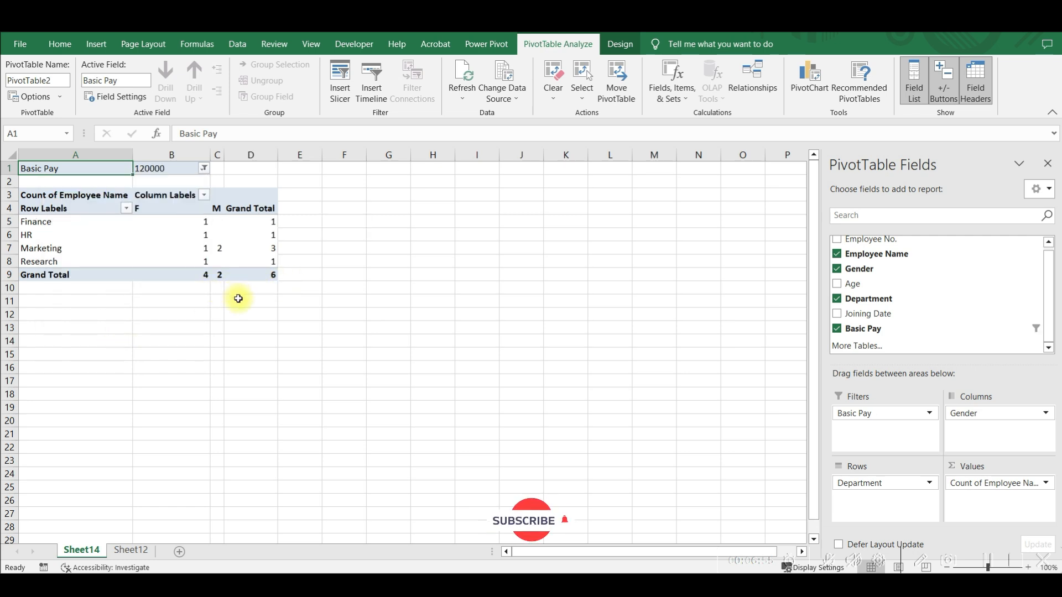
Step: Return to the employee table on Sheet12 and open the sort and filter options of the Employee Name column
click(133, 558)
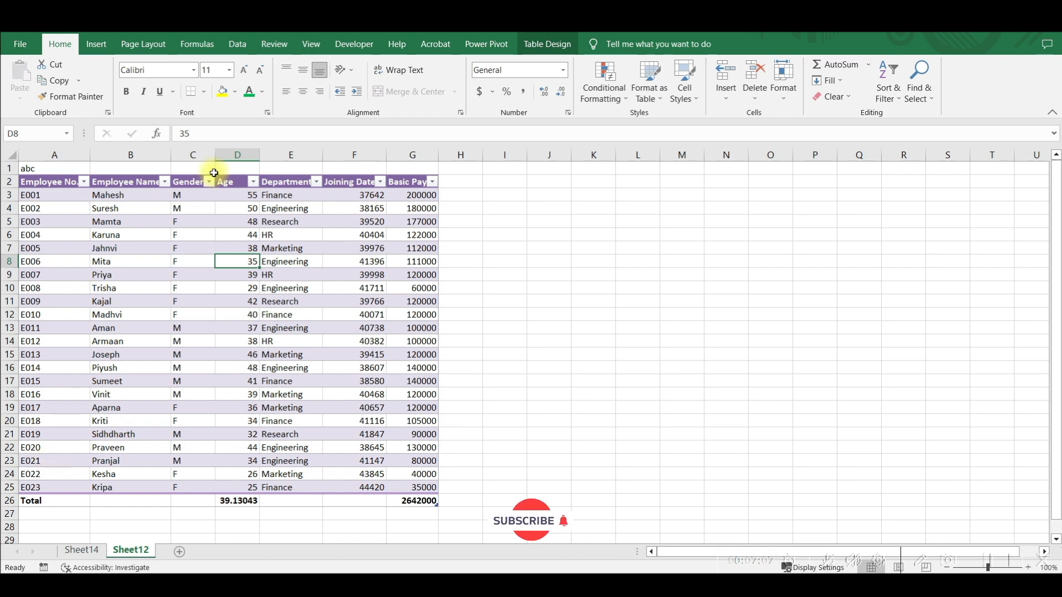
click(166, 182)
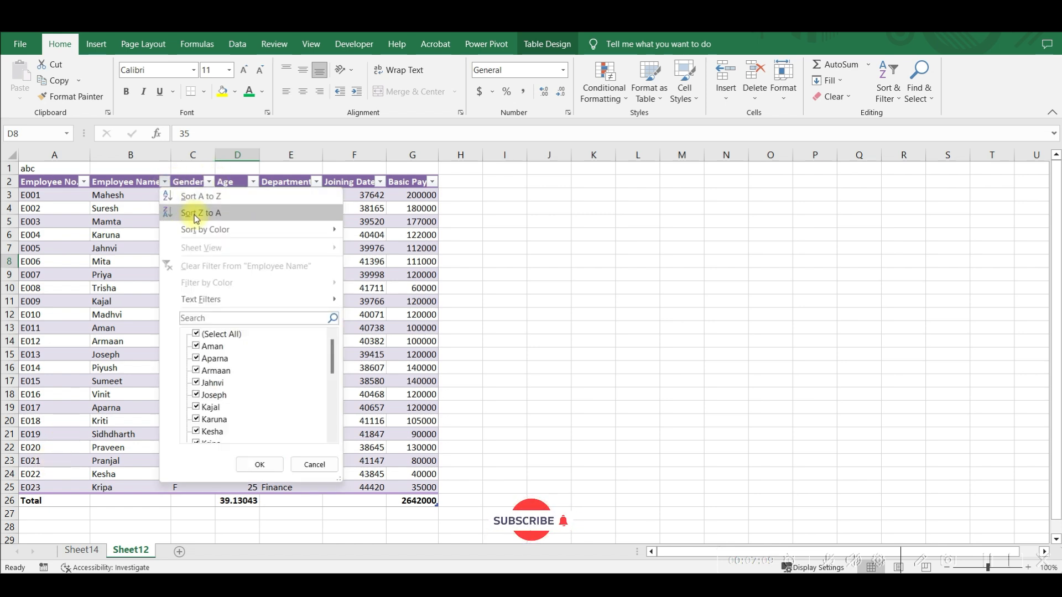